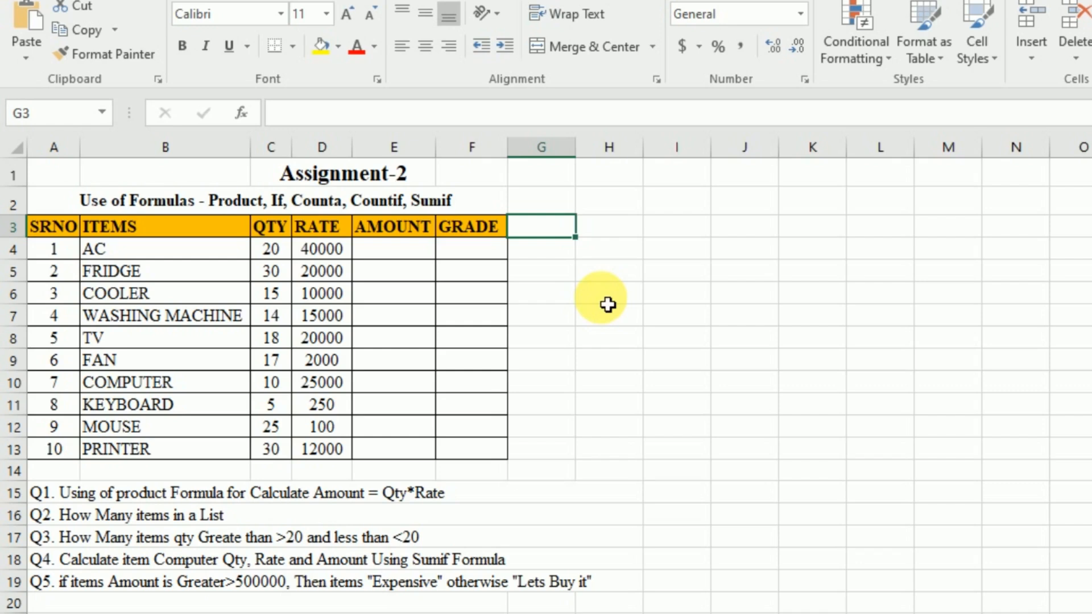
click(544, 292)
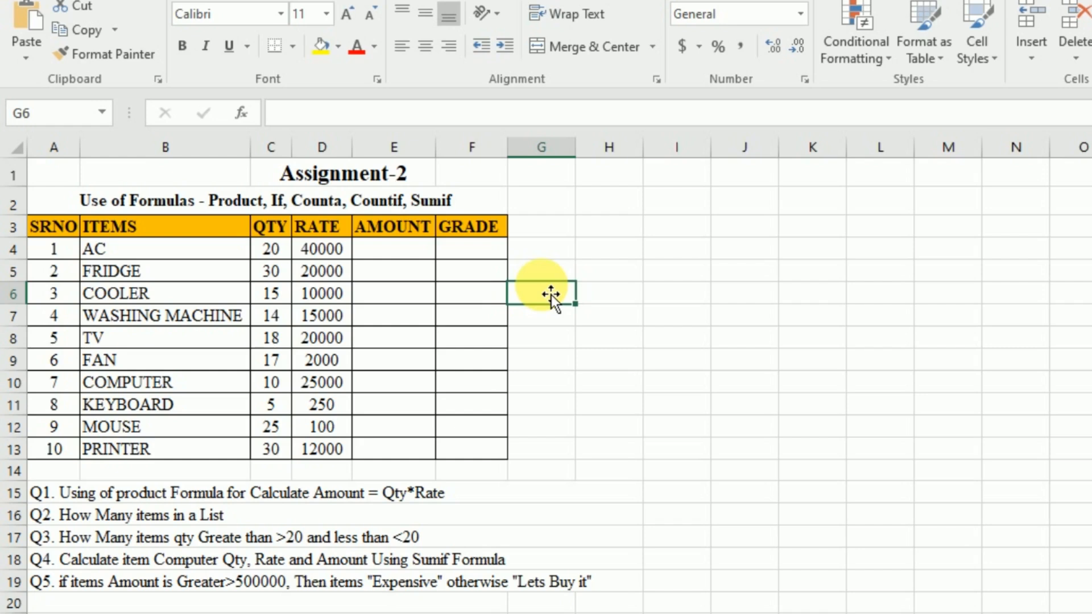
click(54, 230)
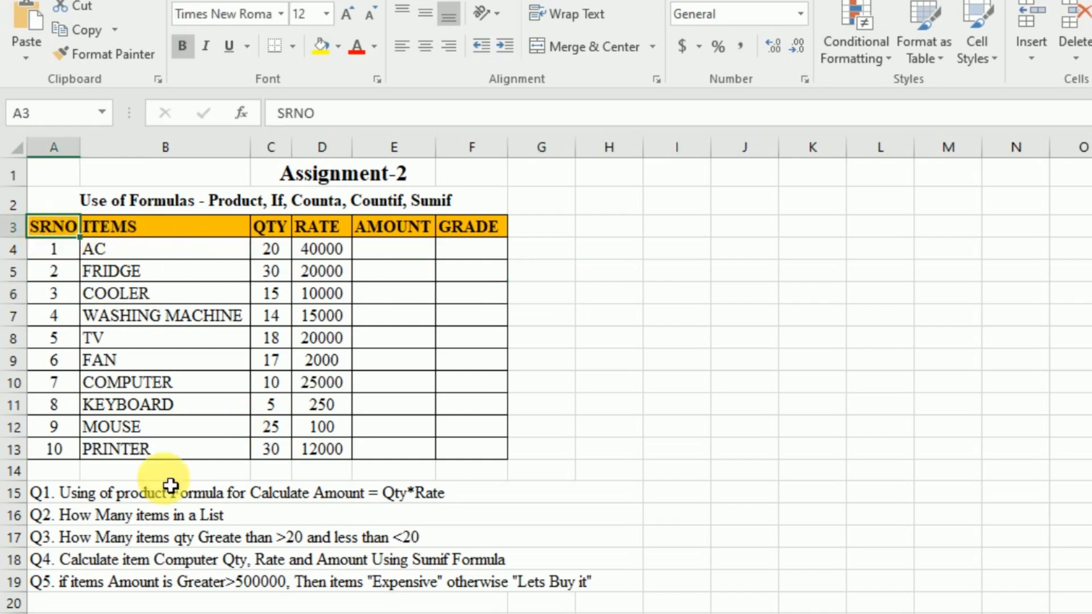
click(91, 501)
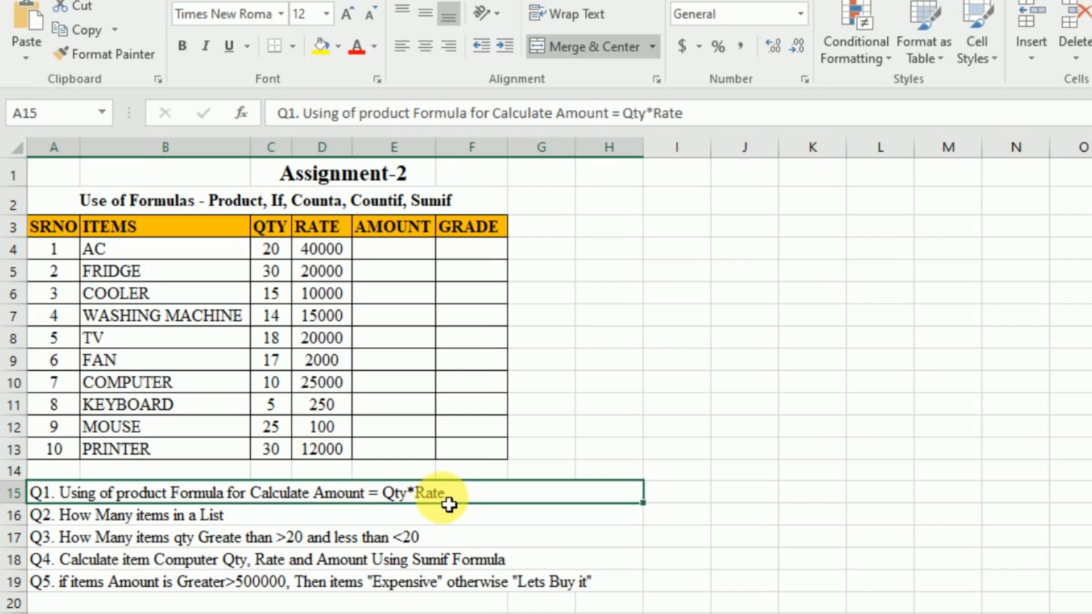
key(Right)
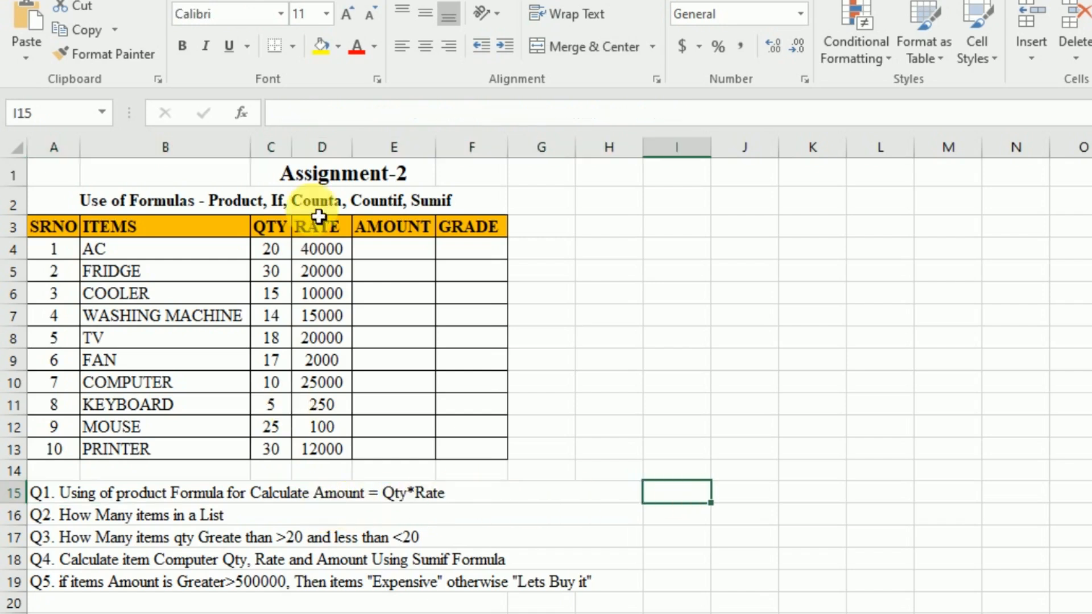
- Calculate the AC row's amount in E4 with =PRODUCT(C4:D4), multiplying its quantity by its rate
click(392, 232)
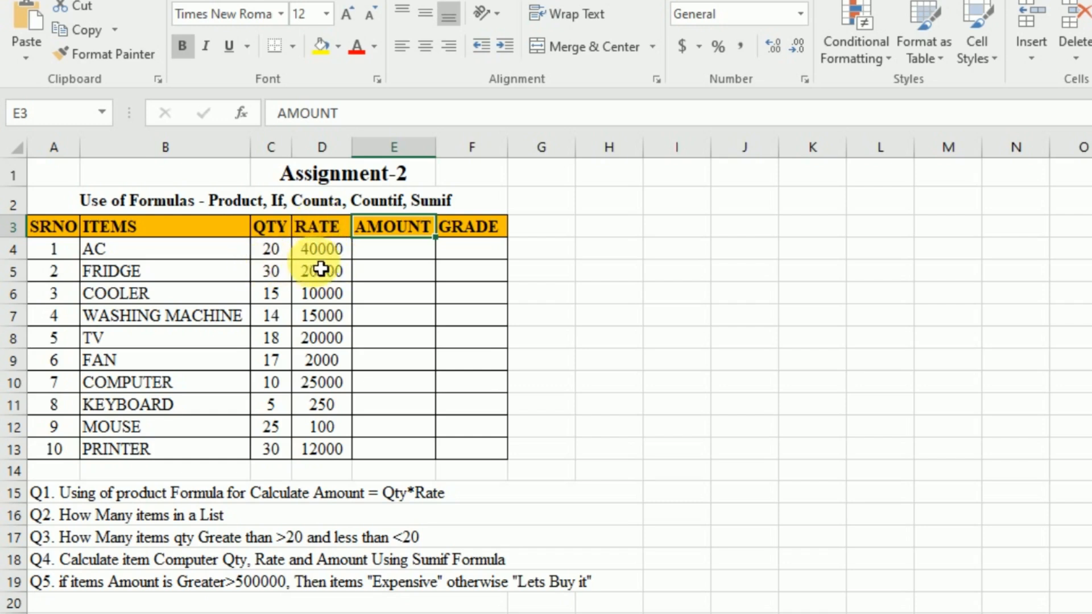
click(398, 256)
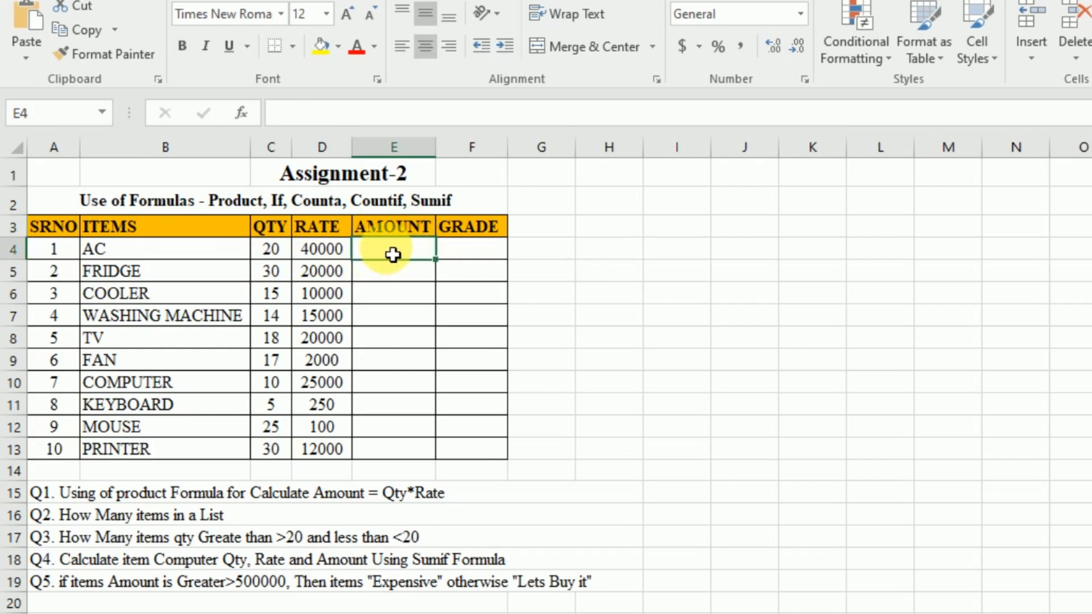
text(=)
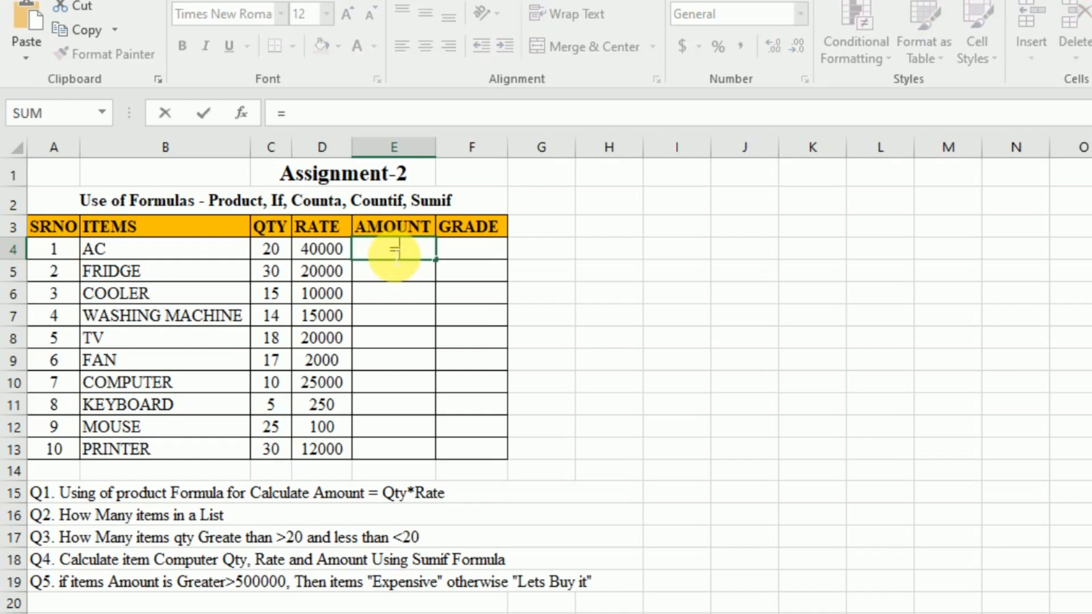
text(pro)
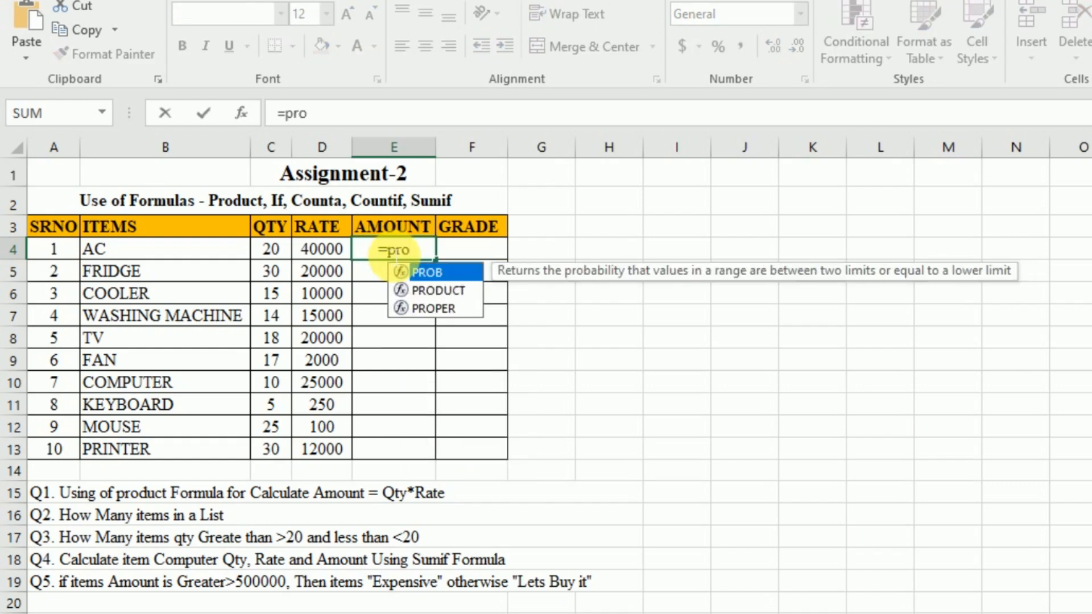
double_click(431, 288)
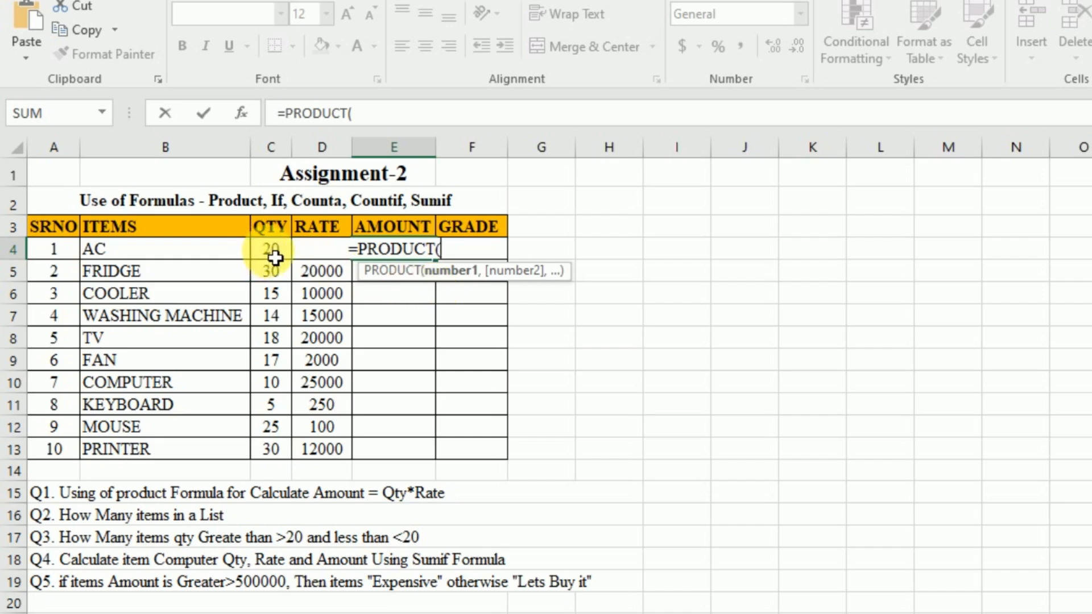
drag(276, 257, 319, 253)
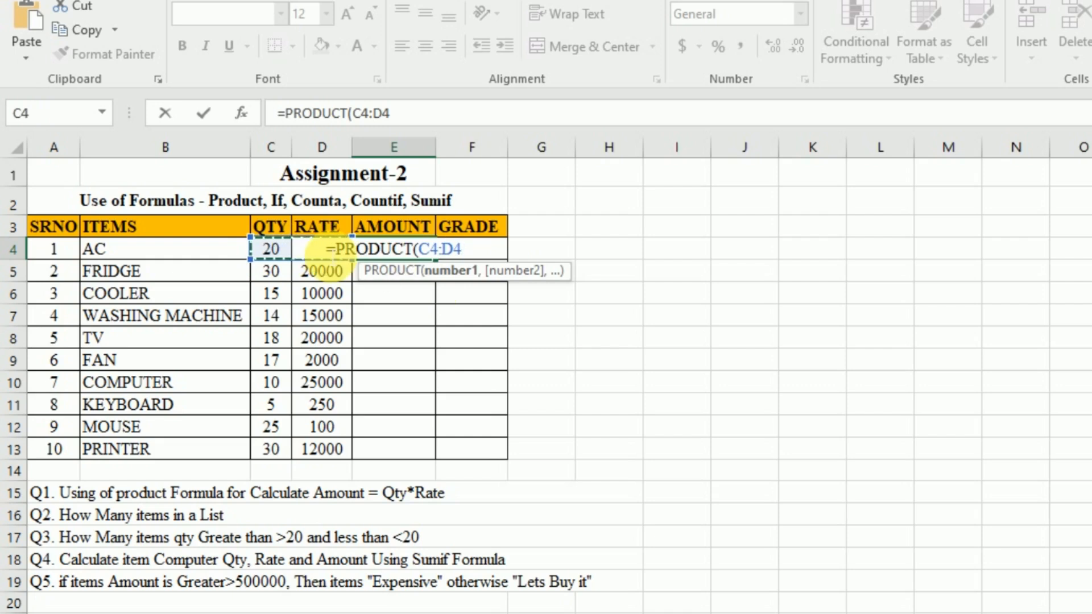
text())
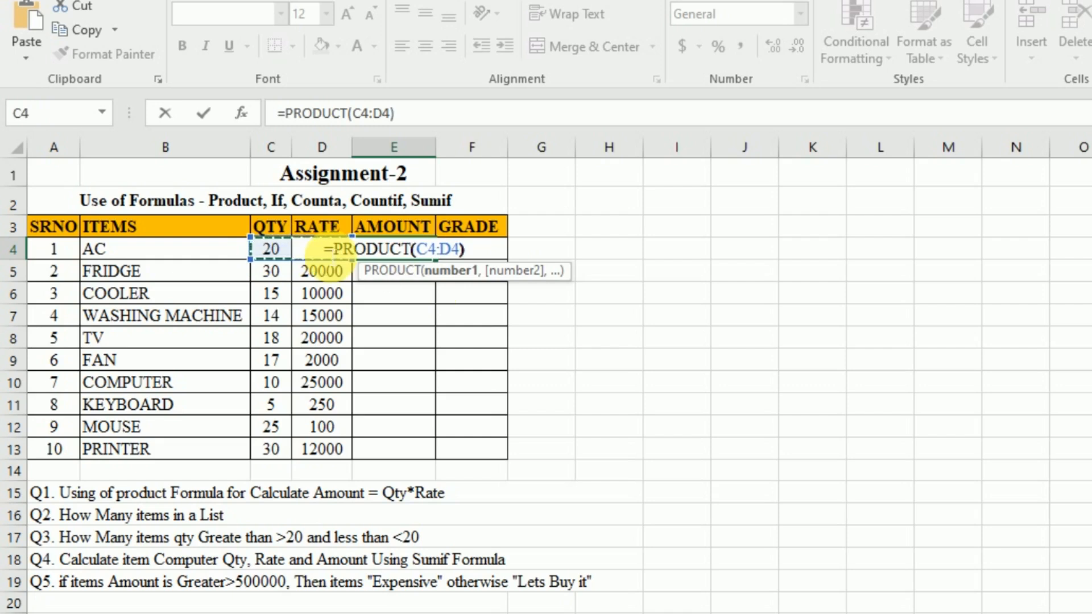
key(Return)
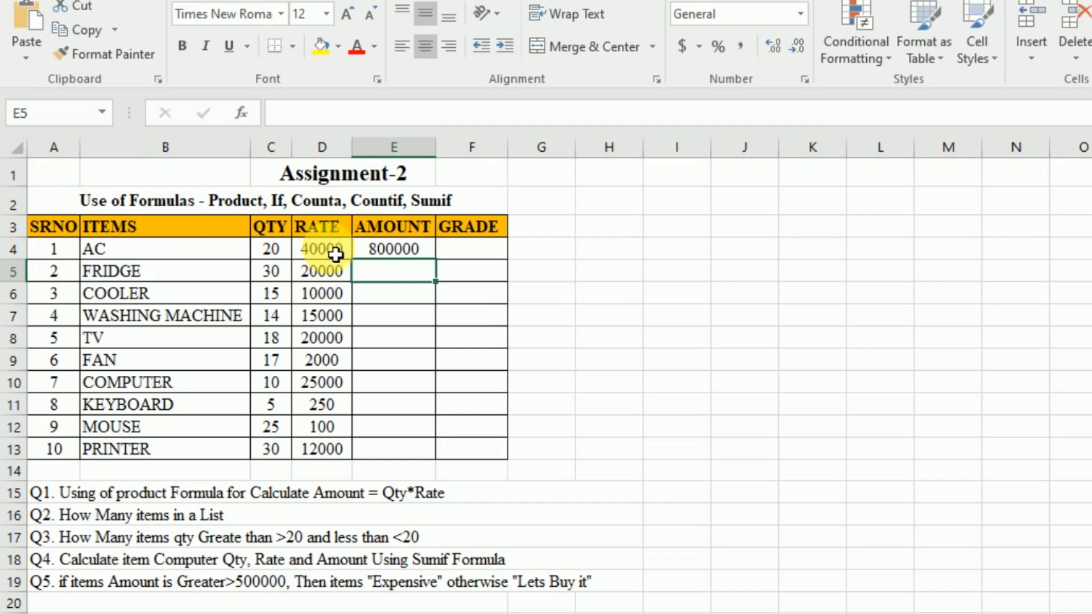
- Try filling the PRODUCT formula from E4 down through E13, and undo the fill
click(392, 248)
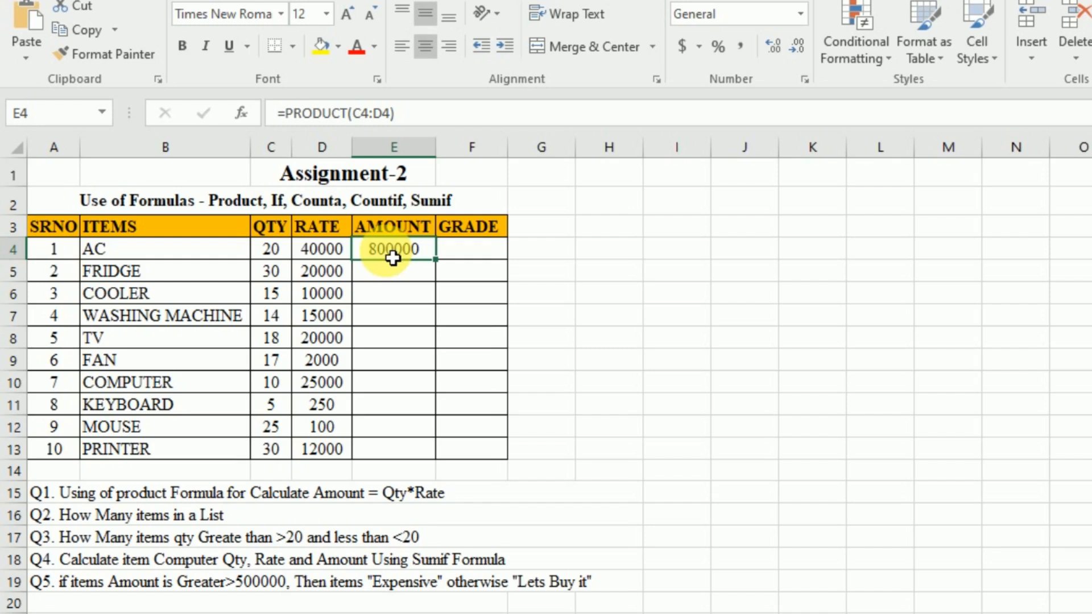
double_click(437, 261)
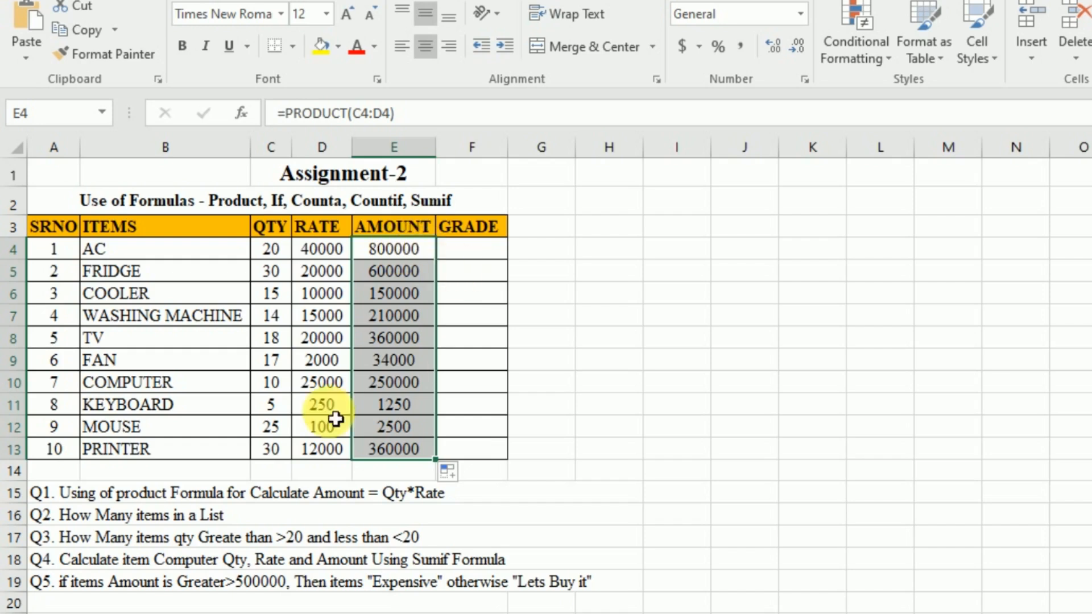
key(ctrl+z)
- Answer Q2 in cell I16 by counting the listed items with =COUNTA(B4:B13)
click(152, 517)
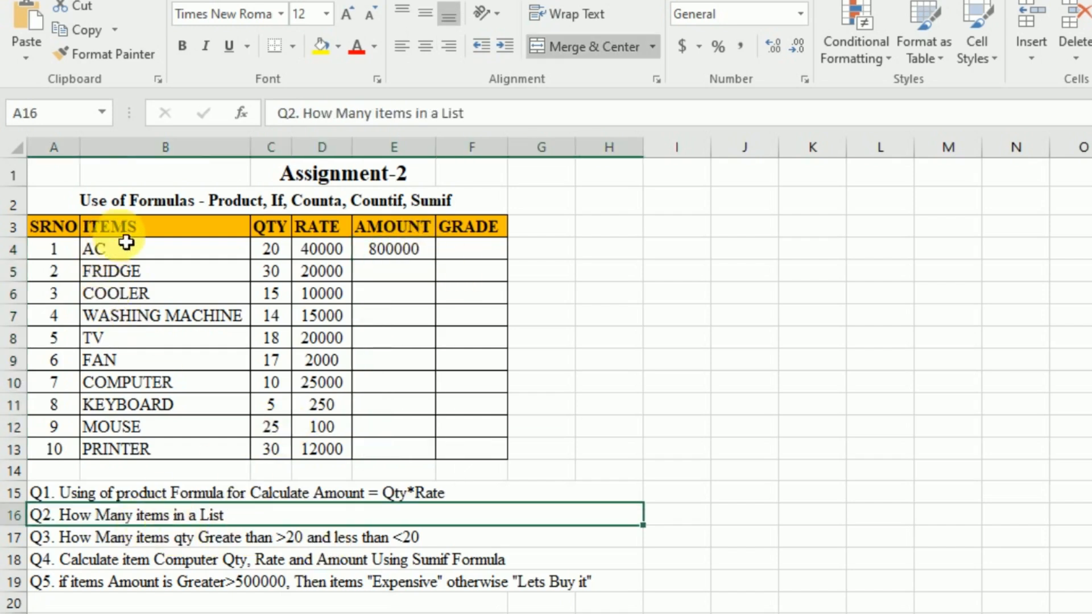
click(135, 258)
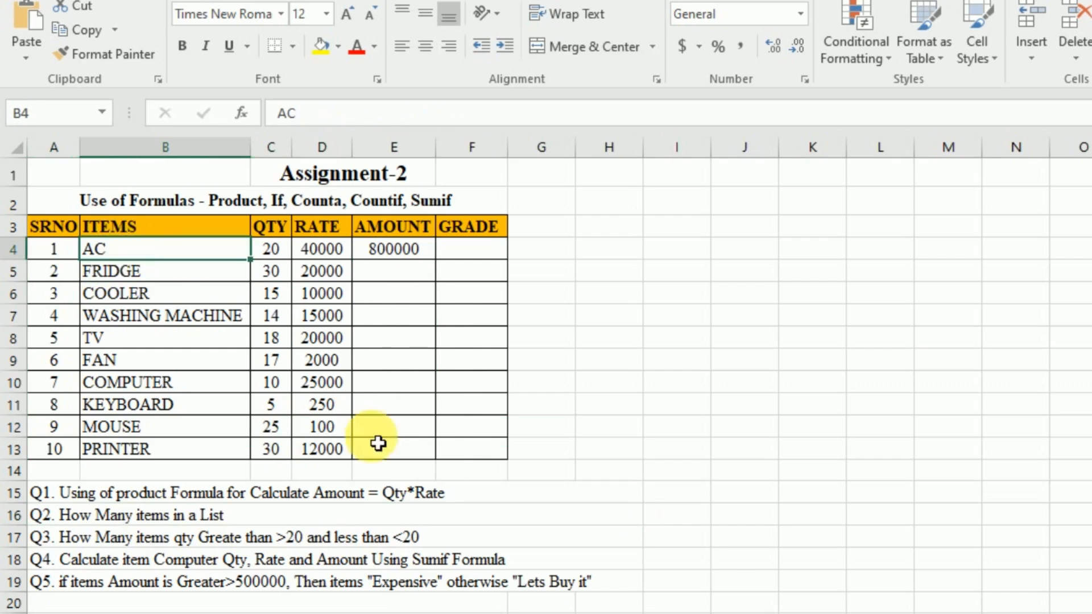
click(317, 203)
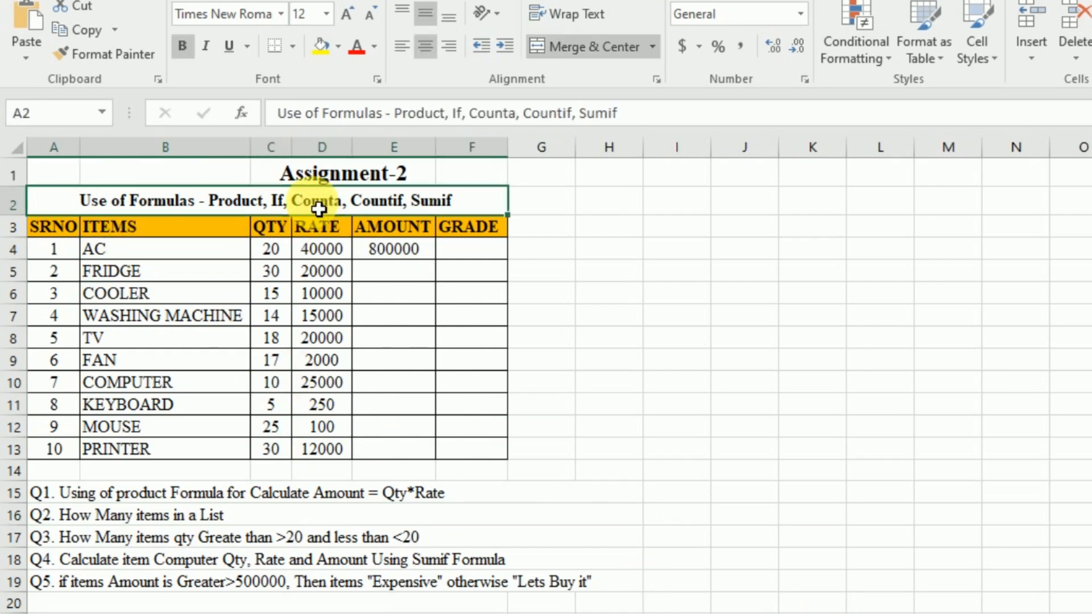
click(640, 515)
click(683, 521)
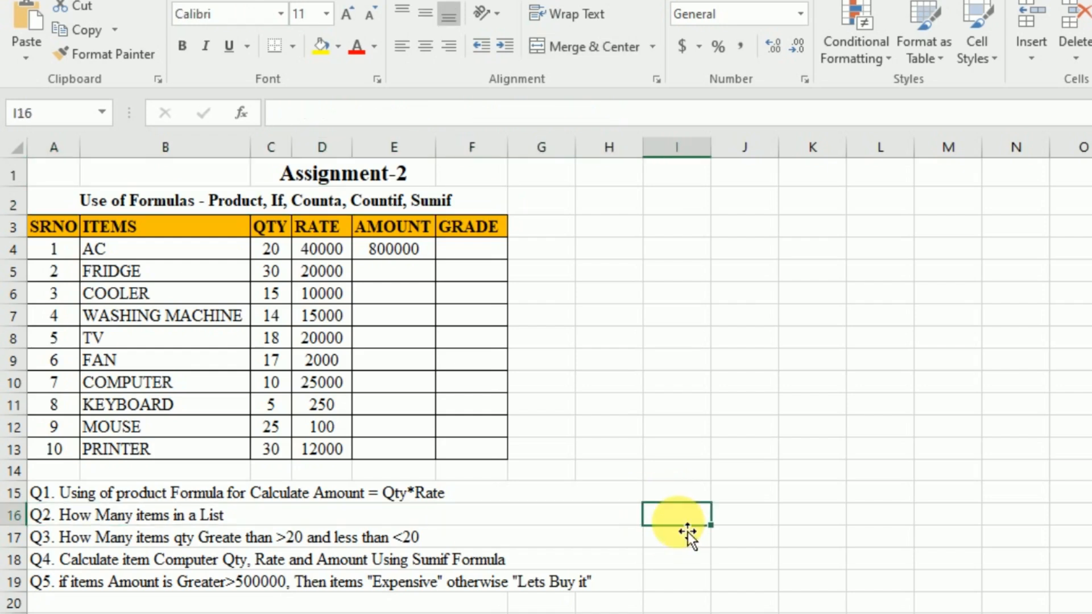
text(=coun)
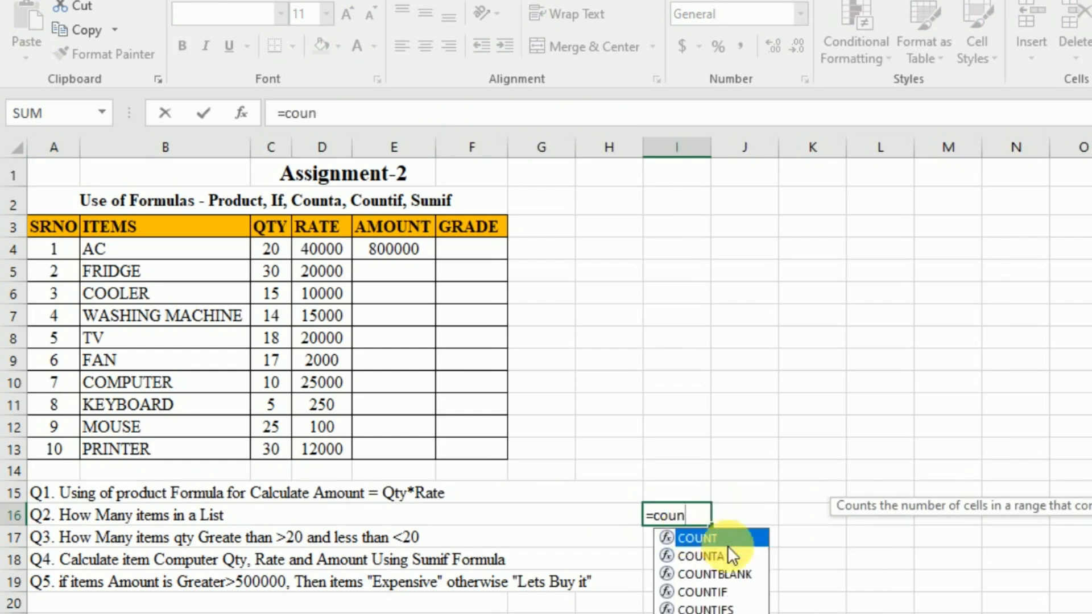
double_click(695, 556)
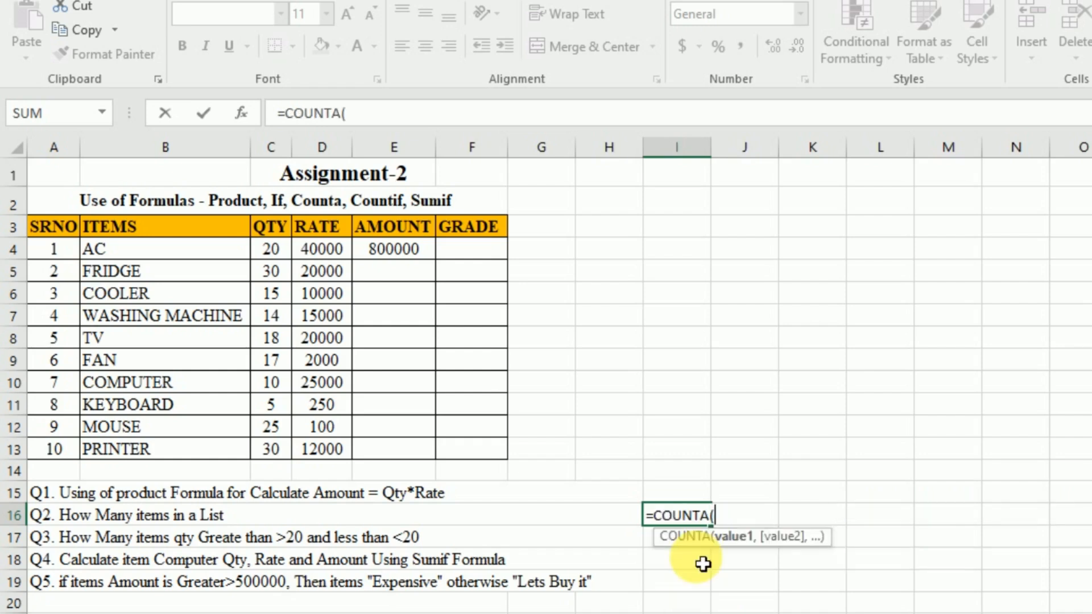
click(137, 257)
drag(136, 265, 151, 451)
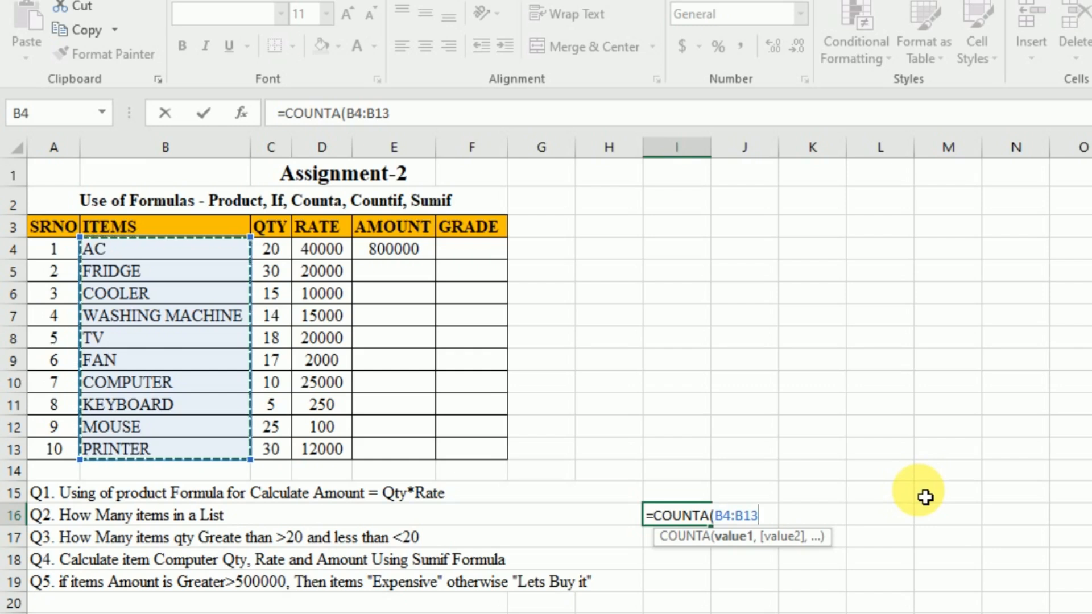
text())
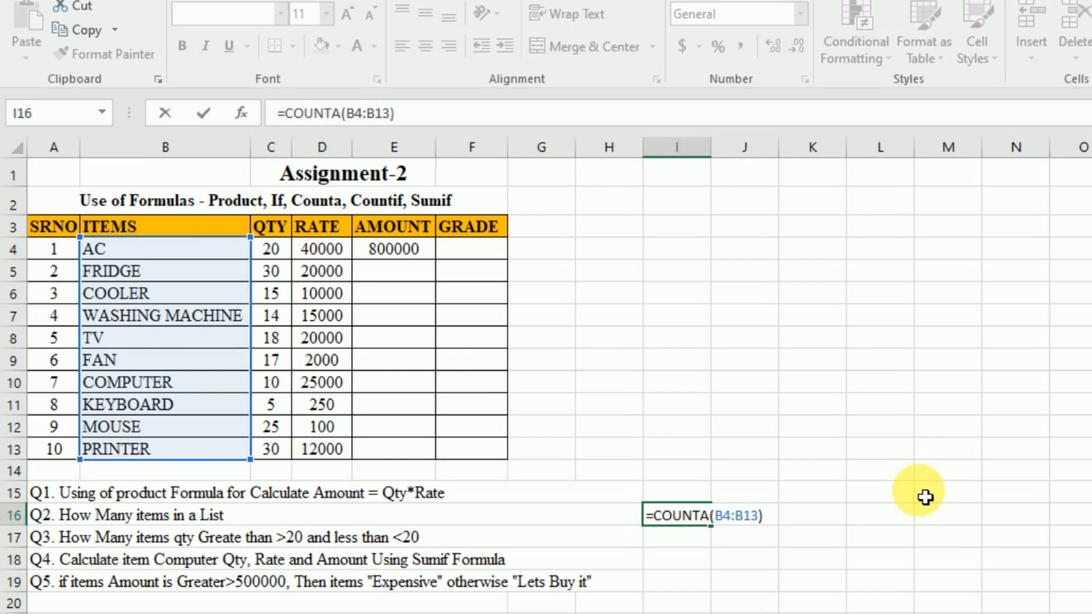
key(Return)
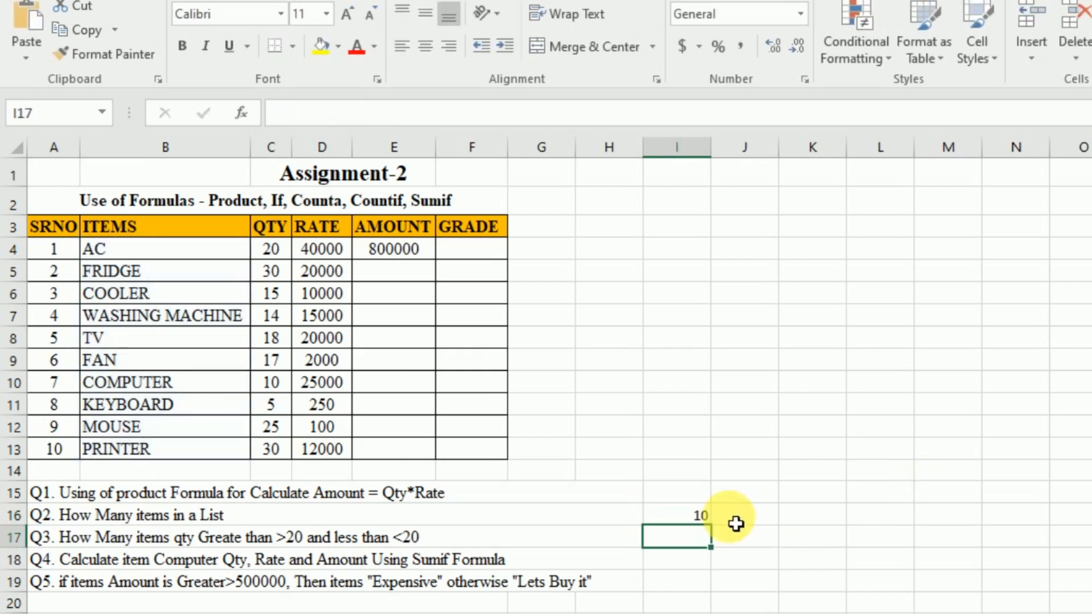
click(694, 523)
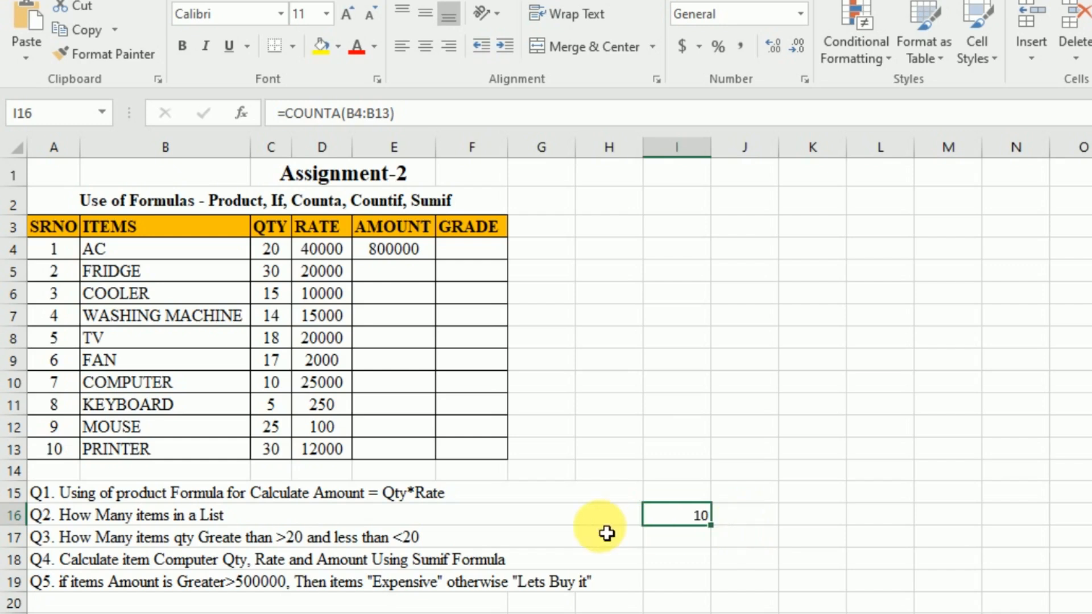
- Answer the first part of Q3 in cell I17 by counting quantities above 20 with =COUNTIF(C4:C13,">20")
key(Down)
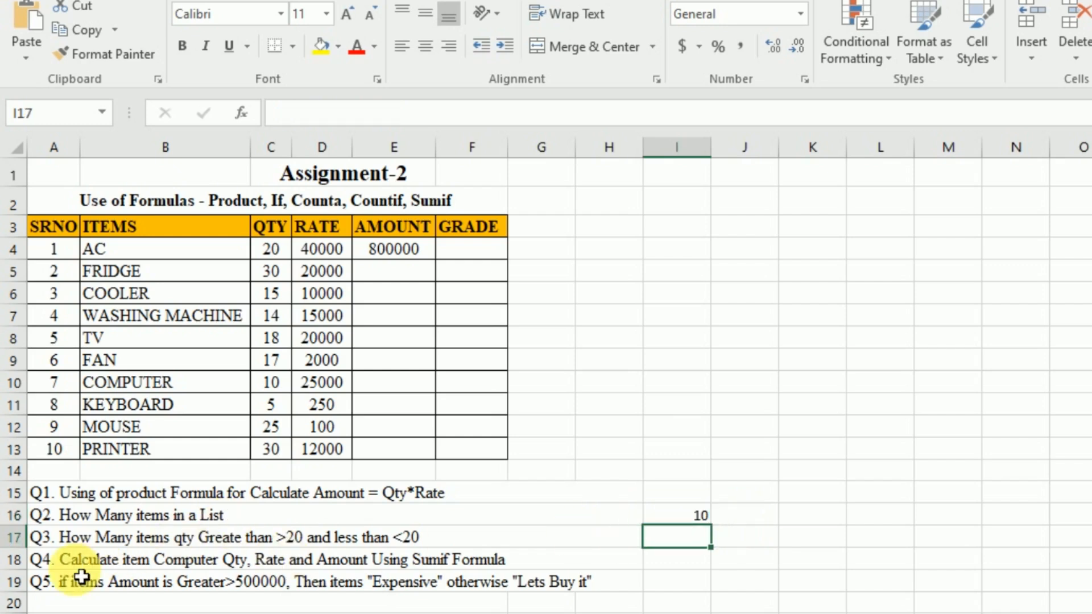
click(288, 545)
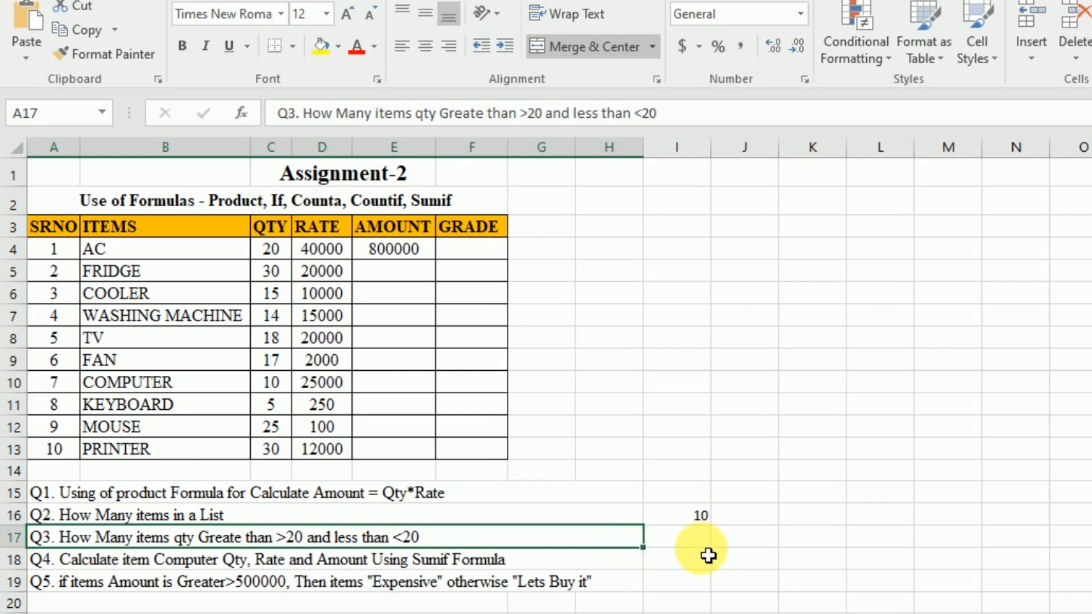
click(688, 550)
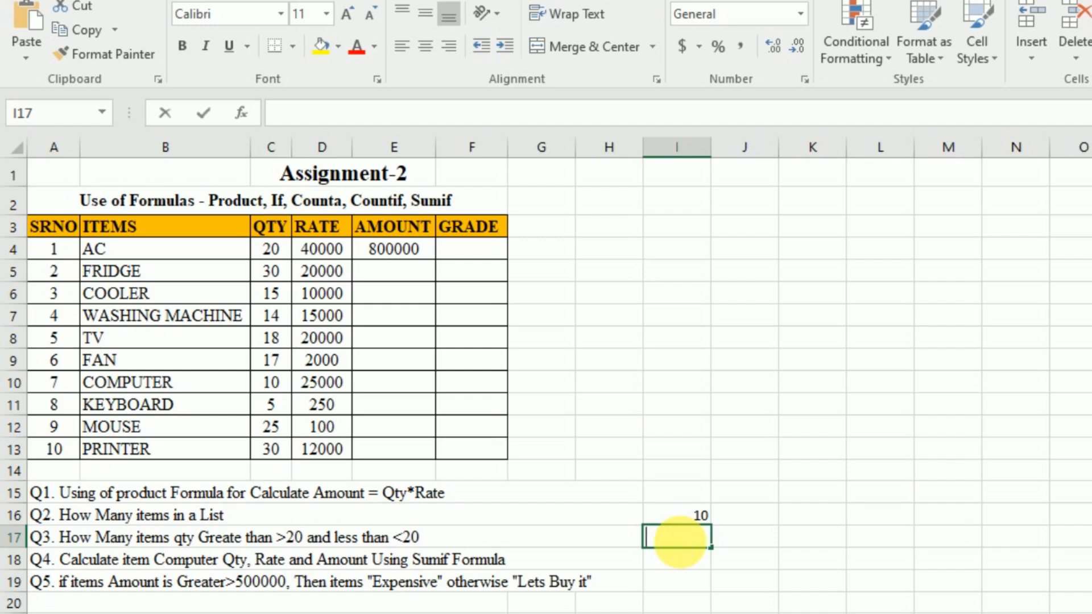
text(=coun)
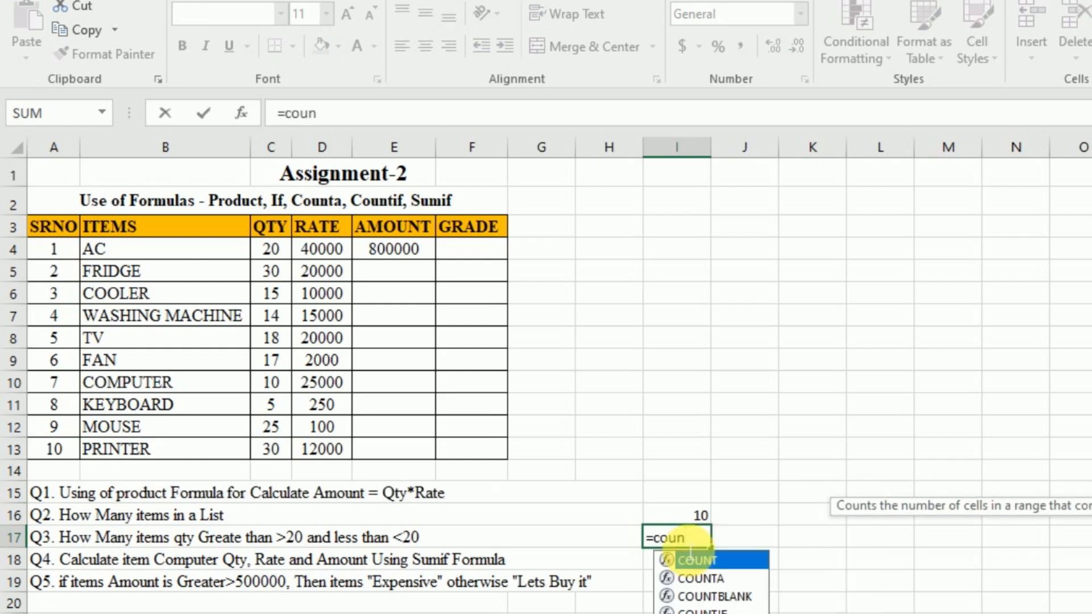
click(705, 612)
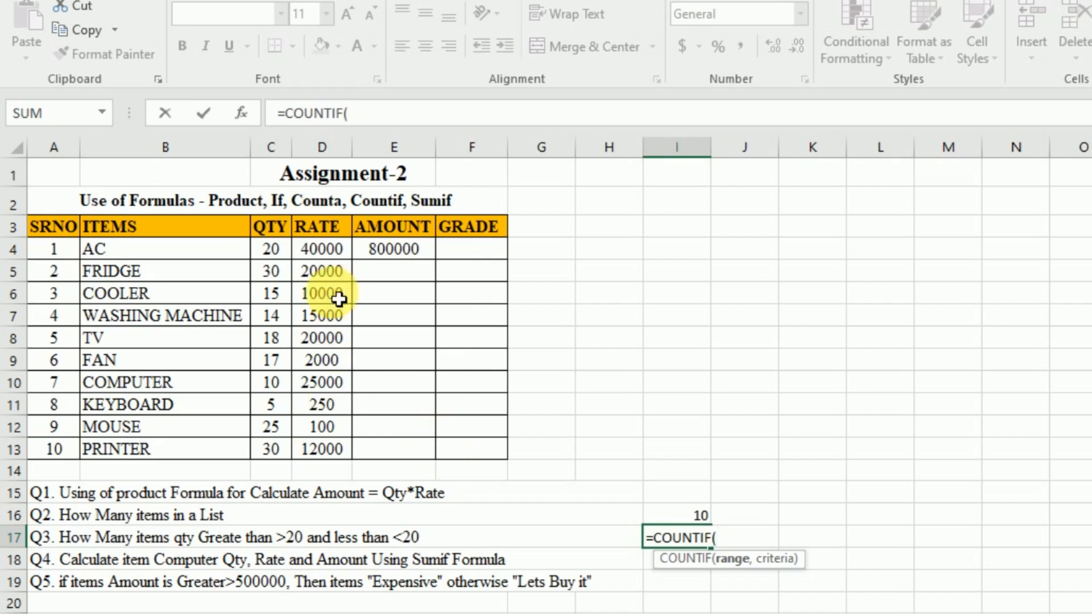
click(281, 253)
drag(277, 270, 280, 461)
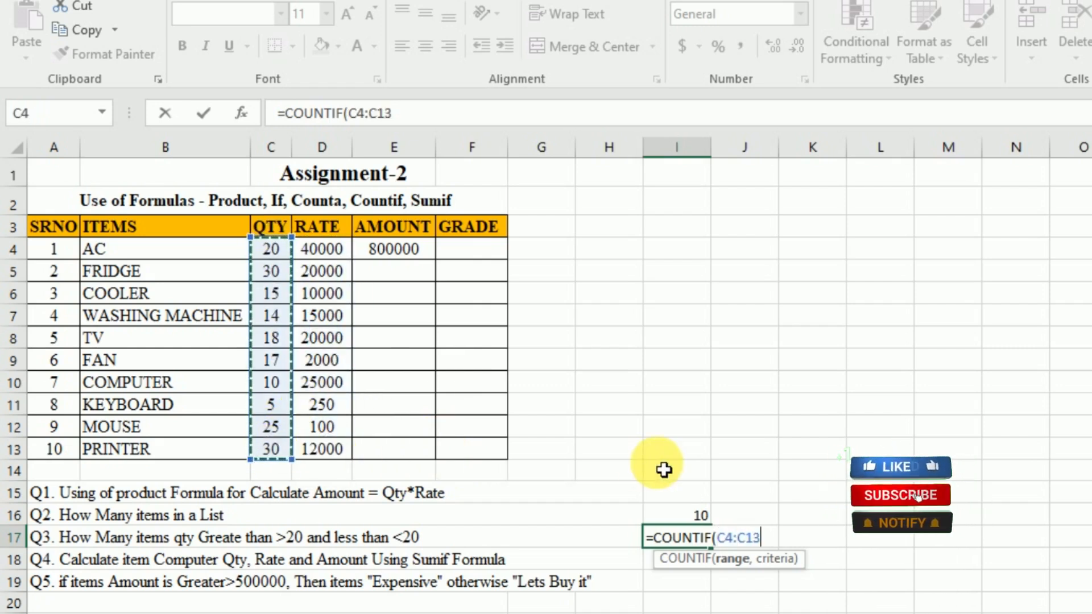
text(,")
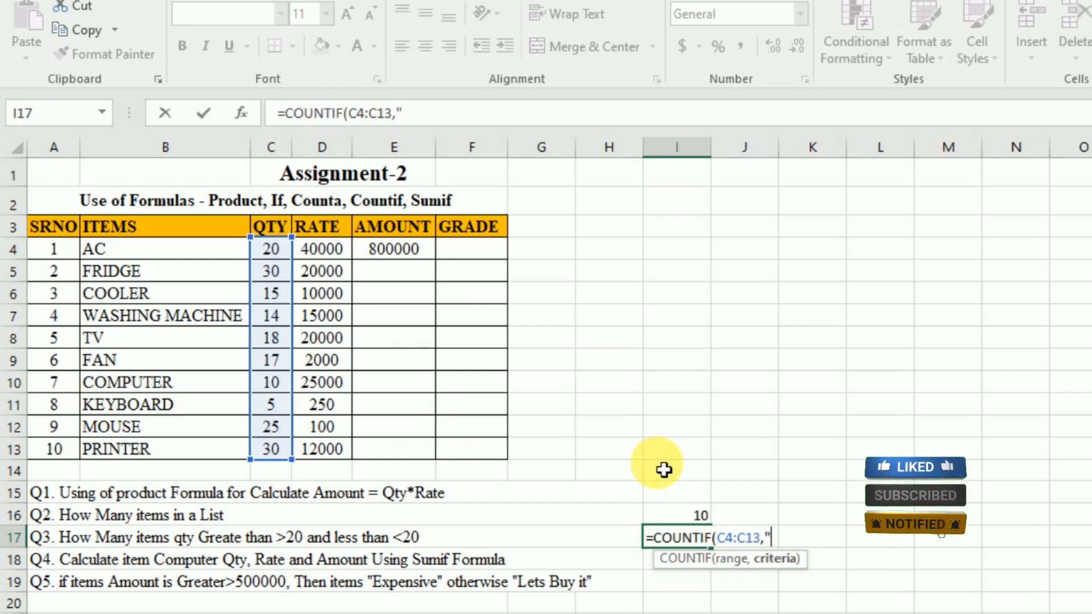
text(>)
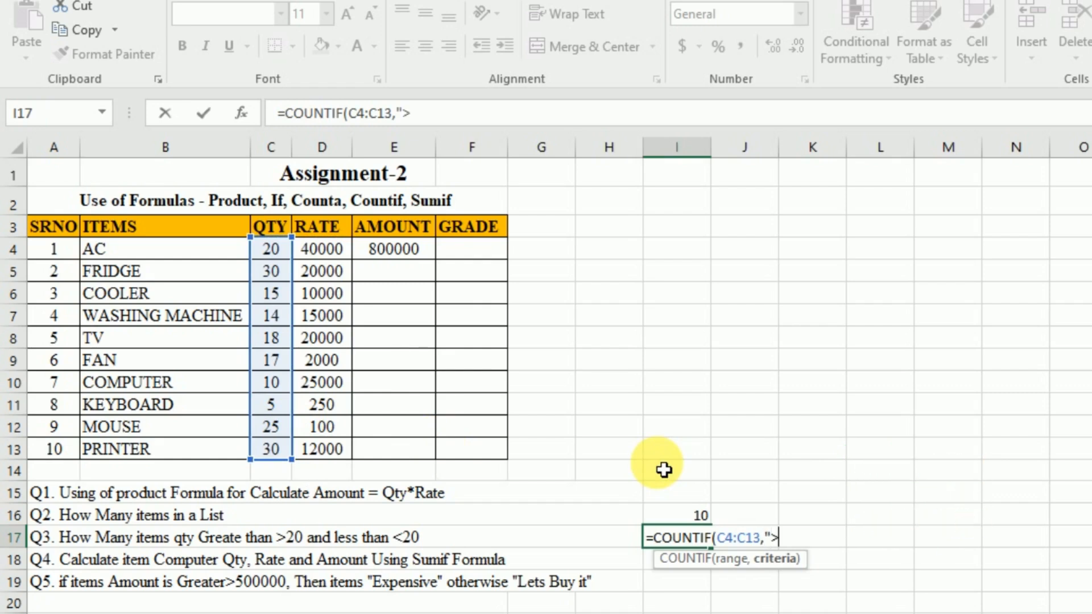
text(20"))
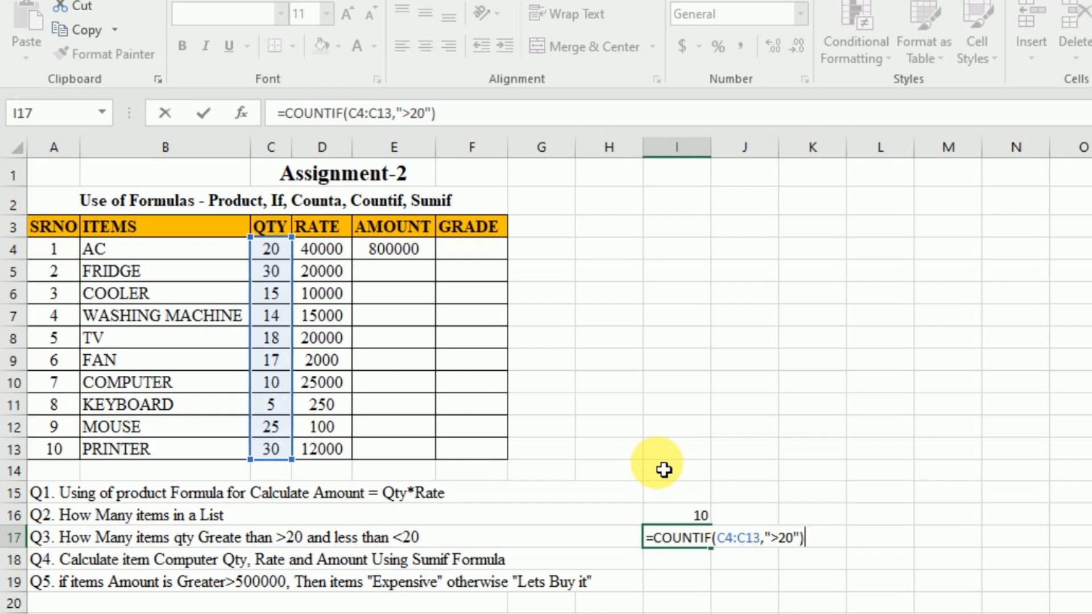
key(Return)
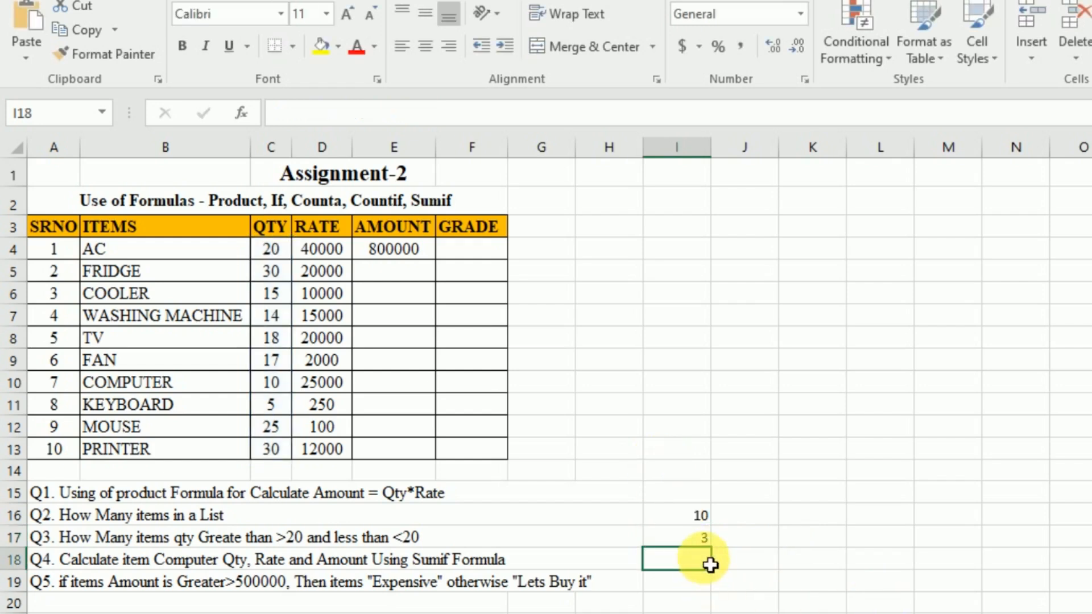
click(660, 542)
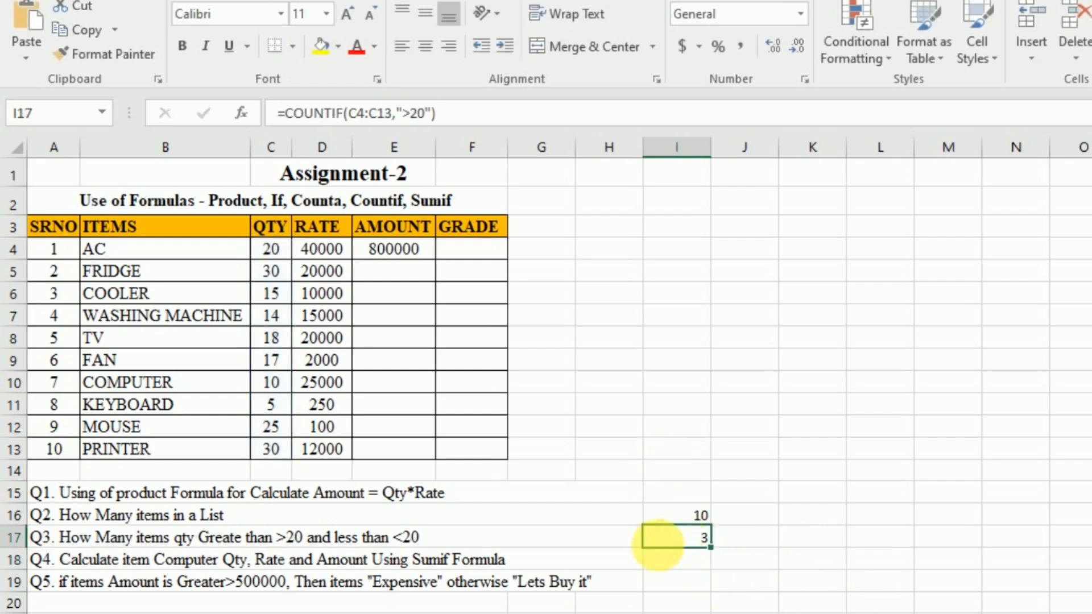
- Answer the second part of Q3 in cell J17 by counting quantities below 20 with =COUNTIF(C4:C13,"<20")
click(755, 543)
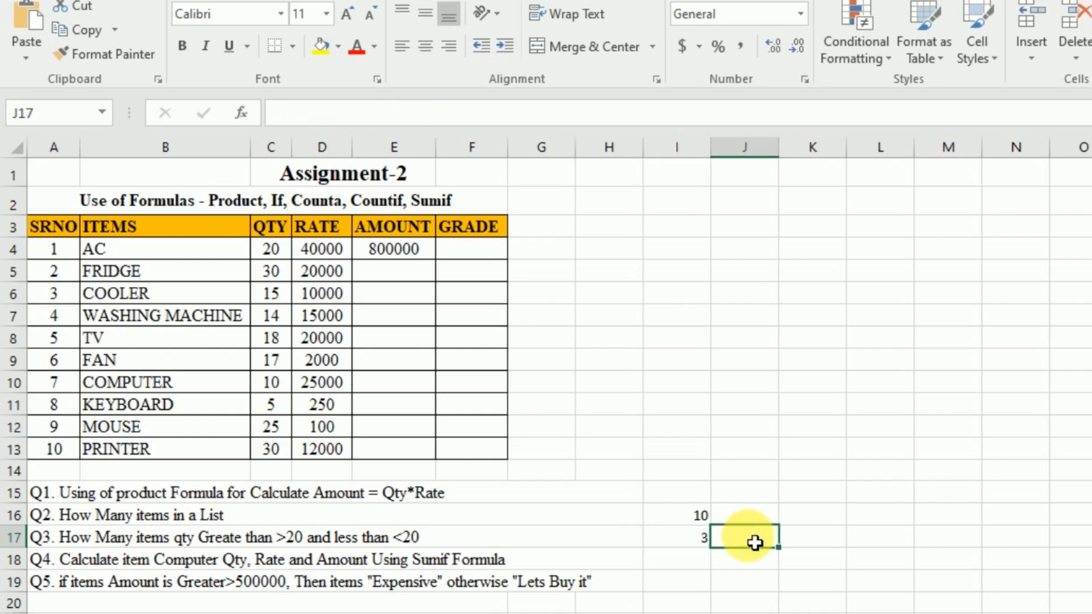
text(=count)
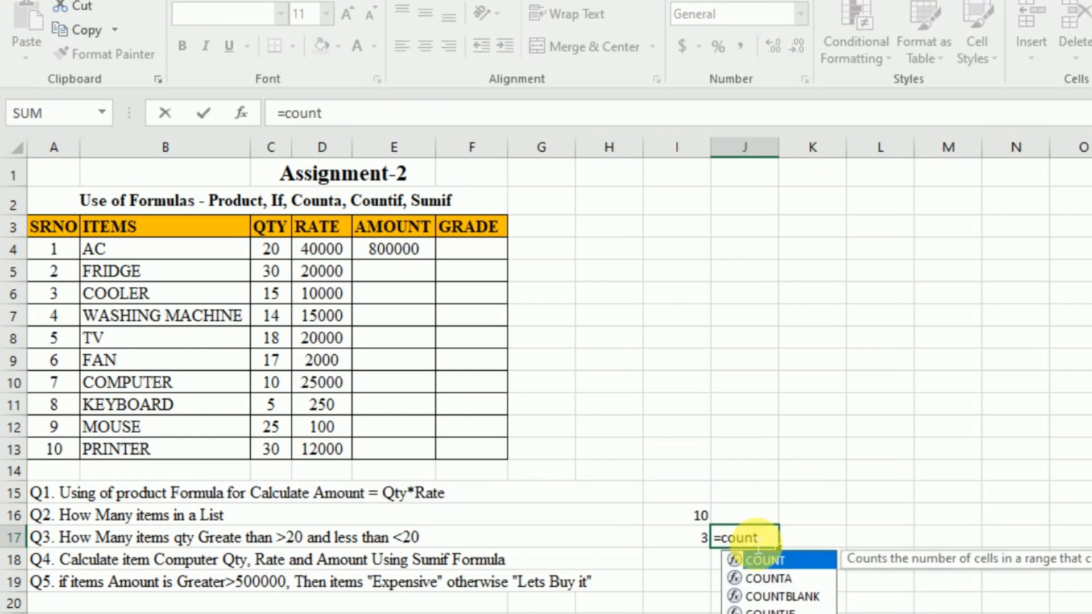
click(765, 611)
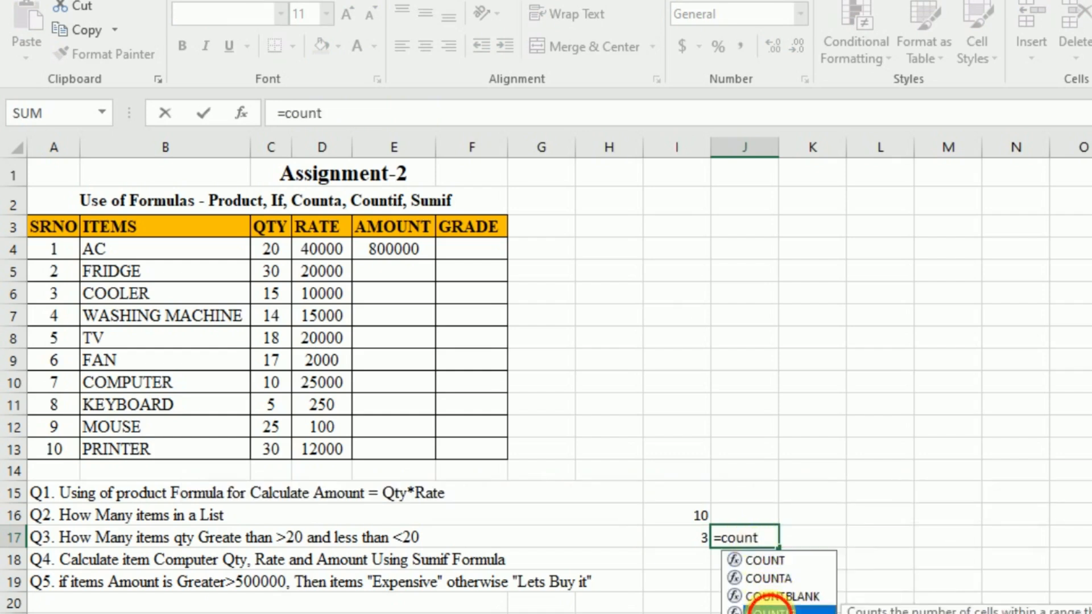
double_click(766, 611)
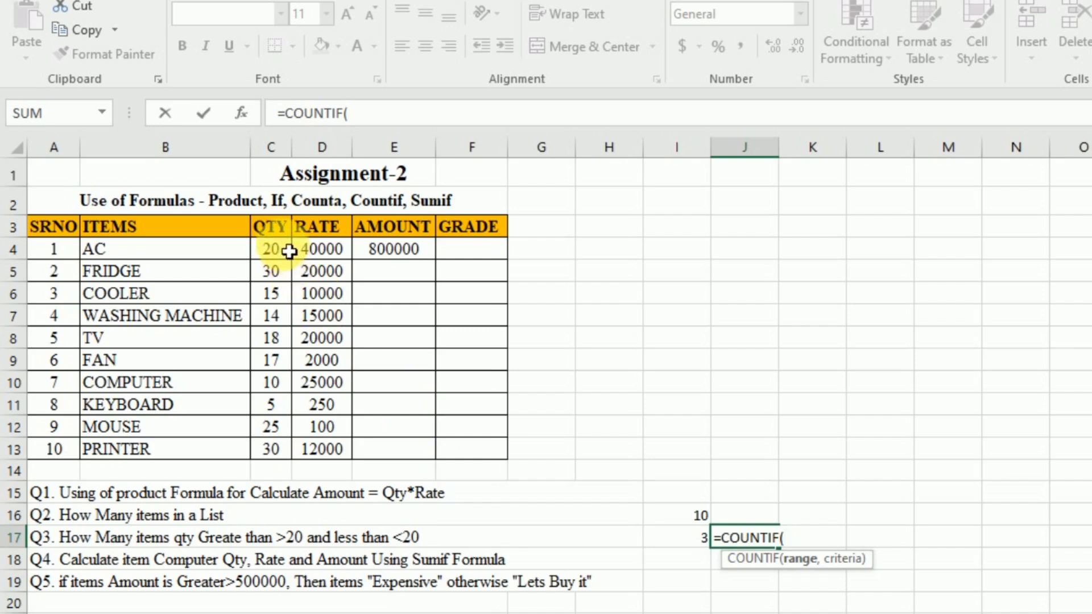
drag(289, 251, 278, 458)
text(,)
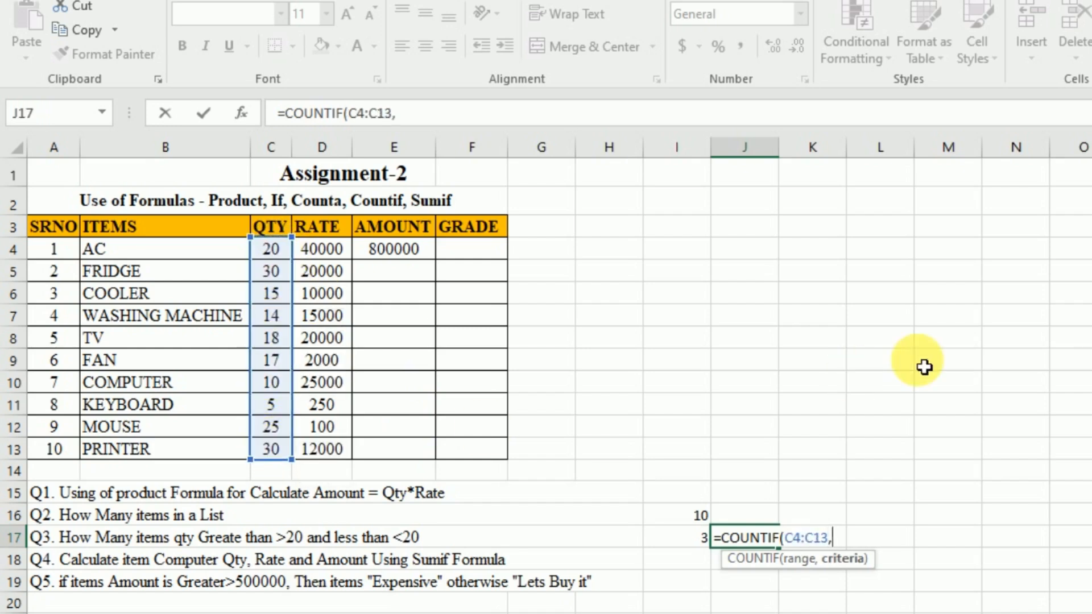
text("<20"))
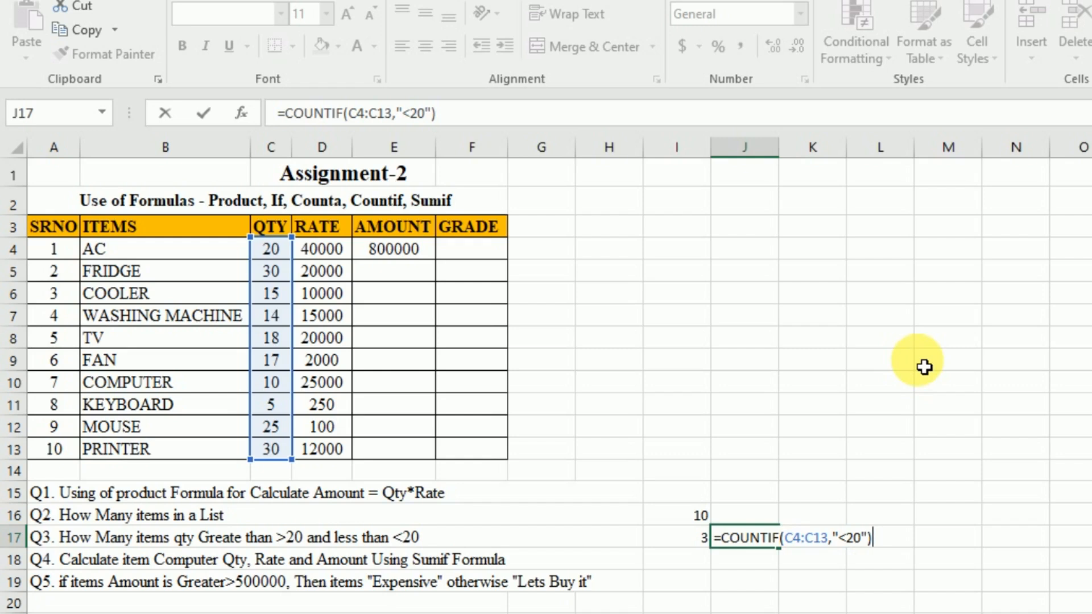
key(Return)
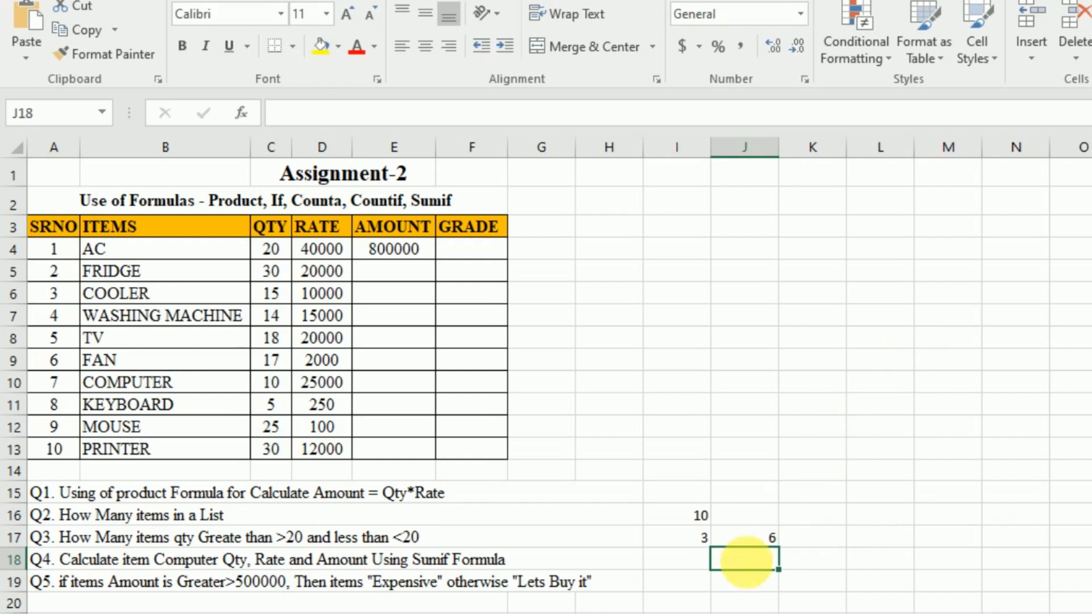
click(771, 547)
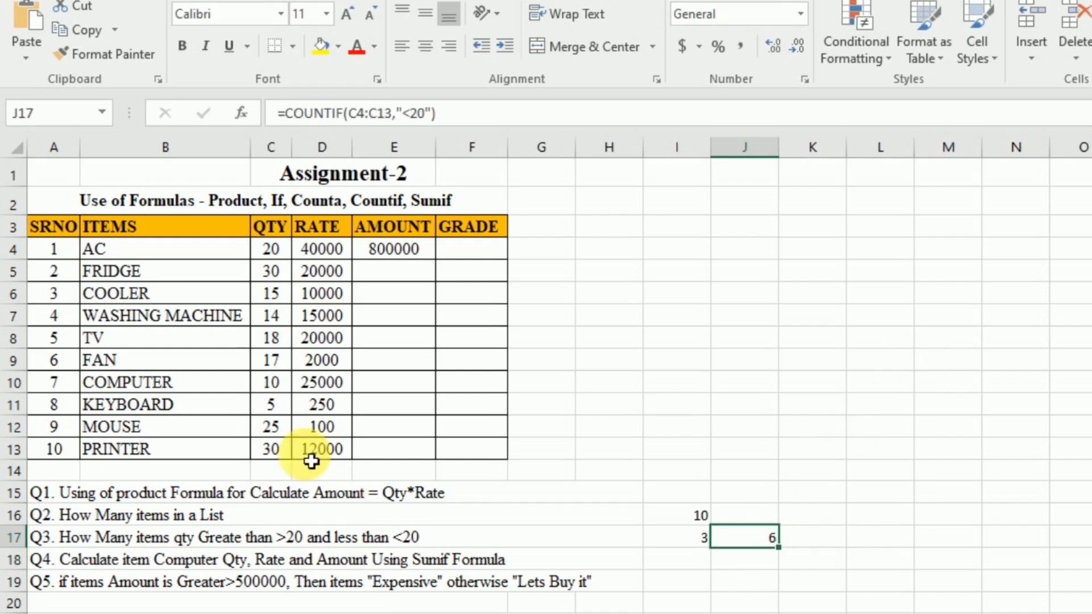
click(262, 250)
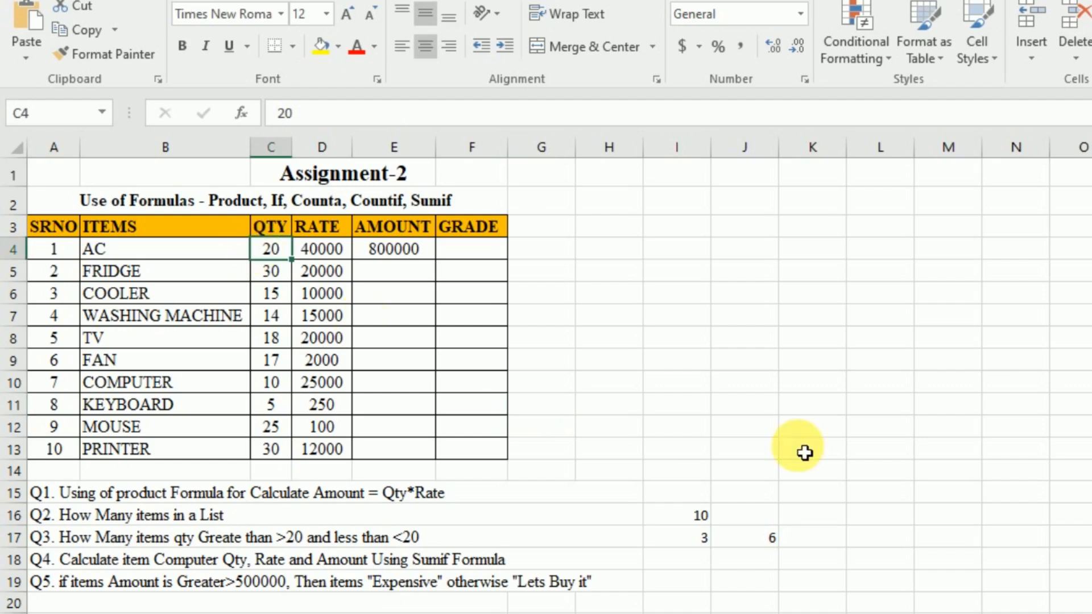
click(767, 546)
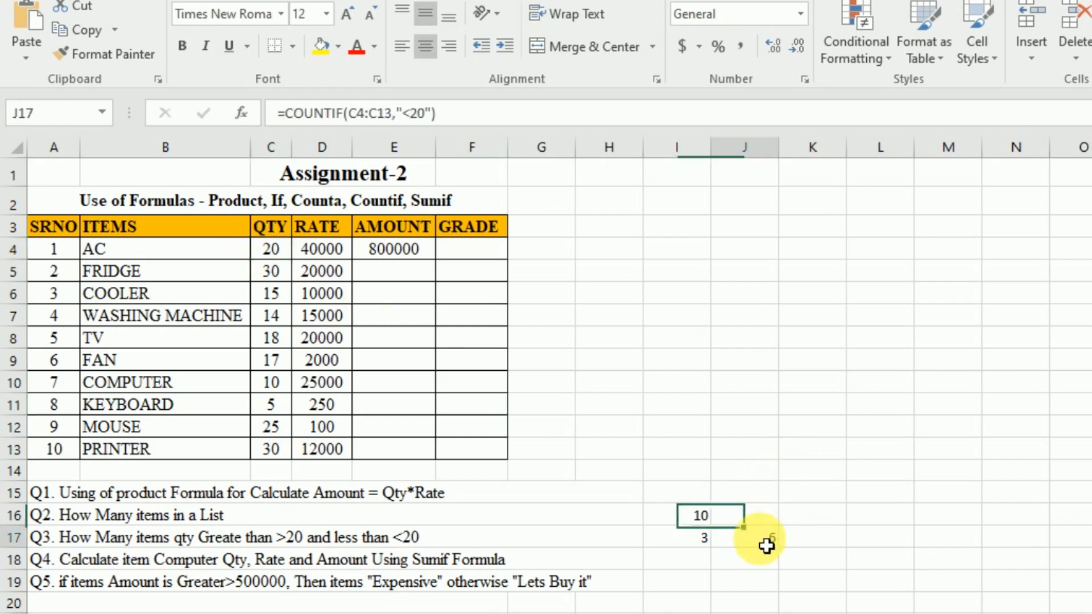
click(704, 545)
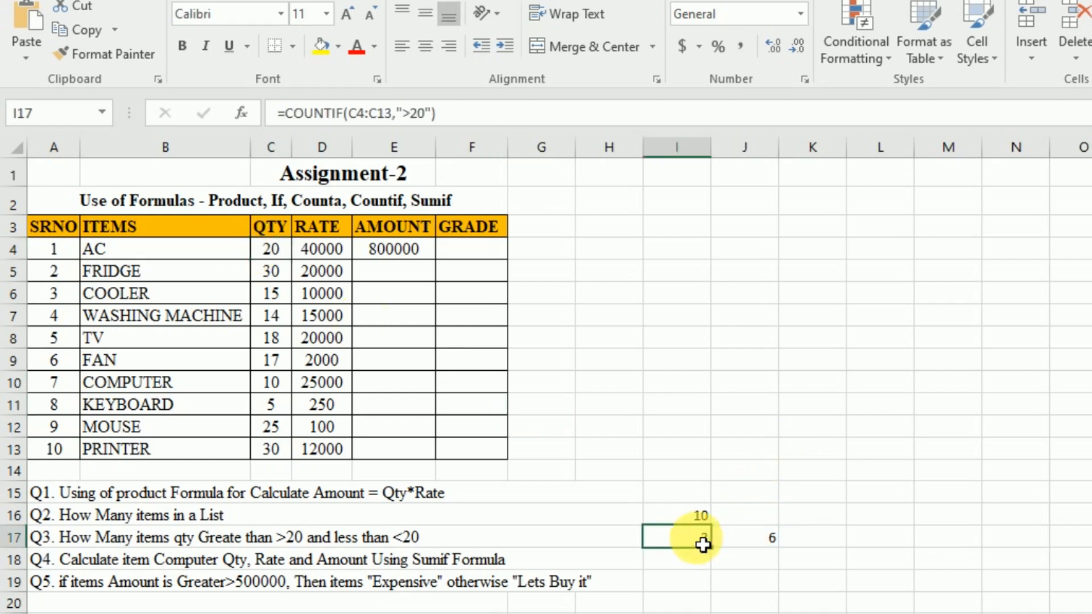
click(764, 545)
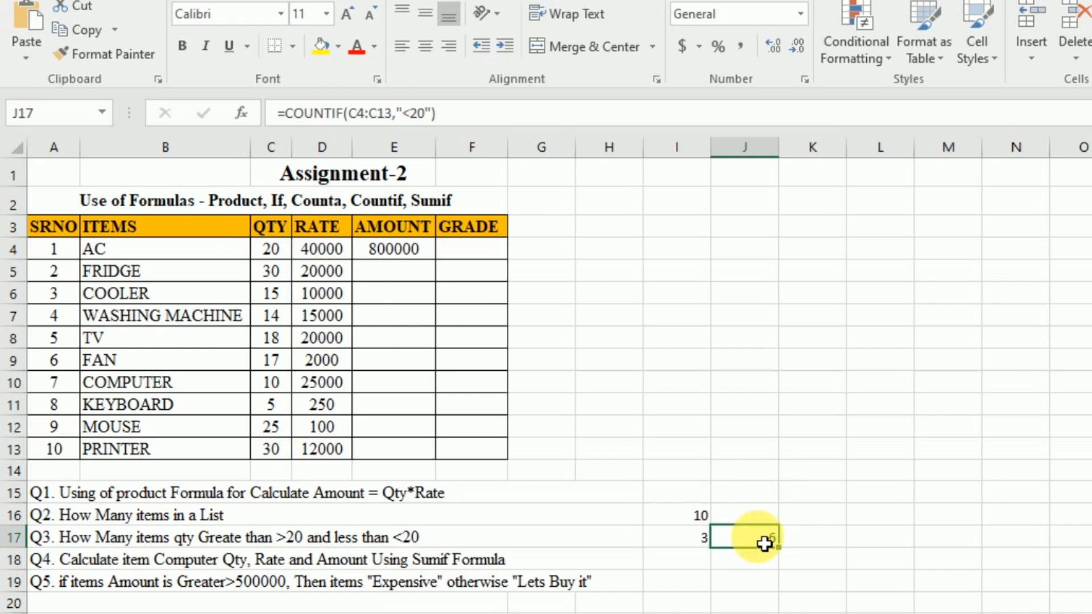
- Set up an answer area for the SUMIF question with the label q3 in I2 and QTY, RATE and AMOUNT in J2:J4
click(110, 569)
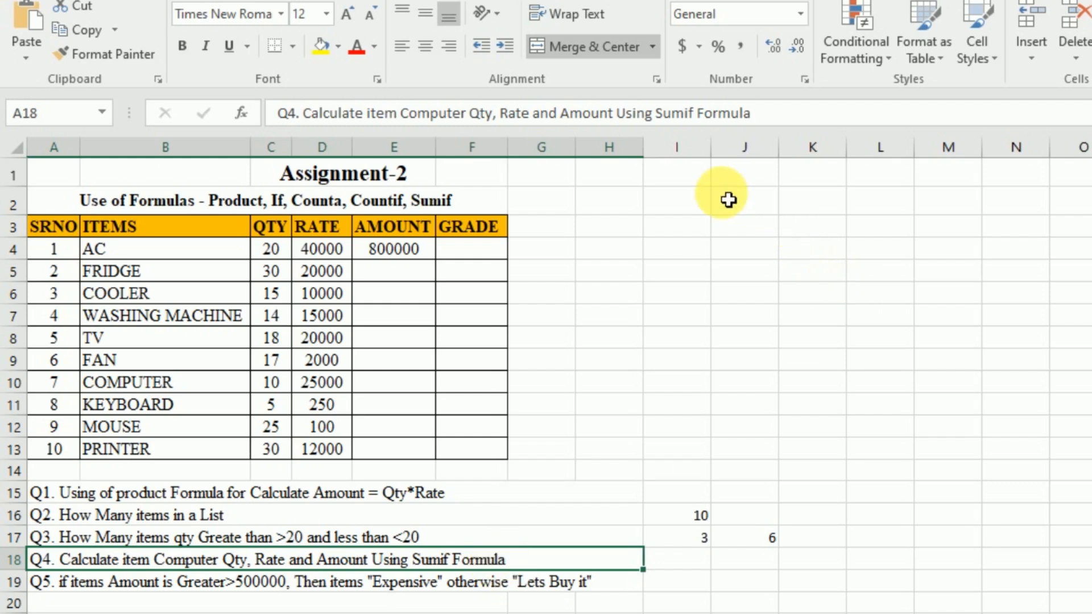
click(680, 209)
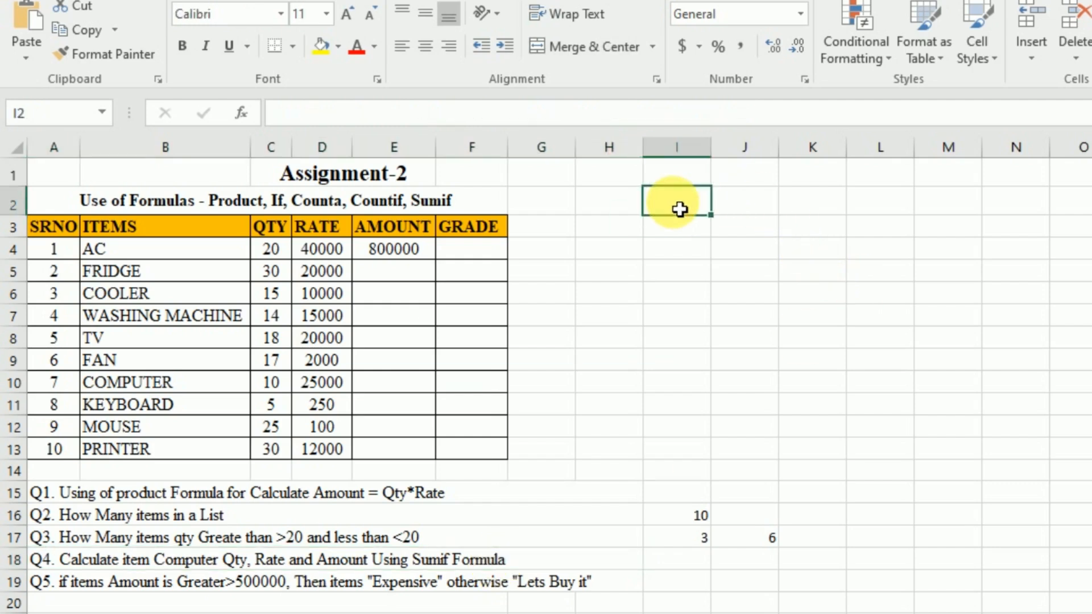
text(q3)
click(733, 208)
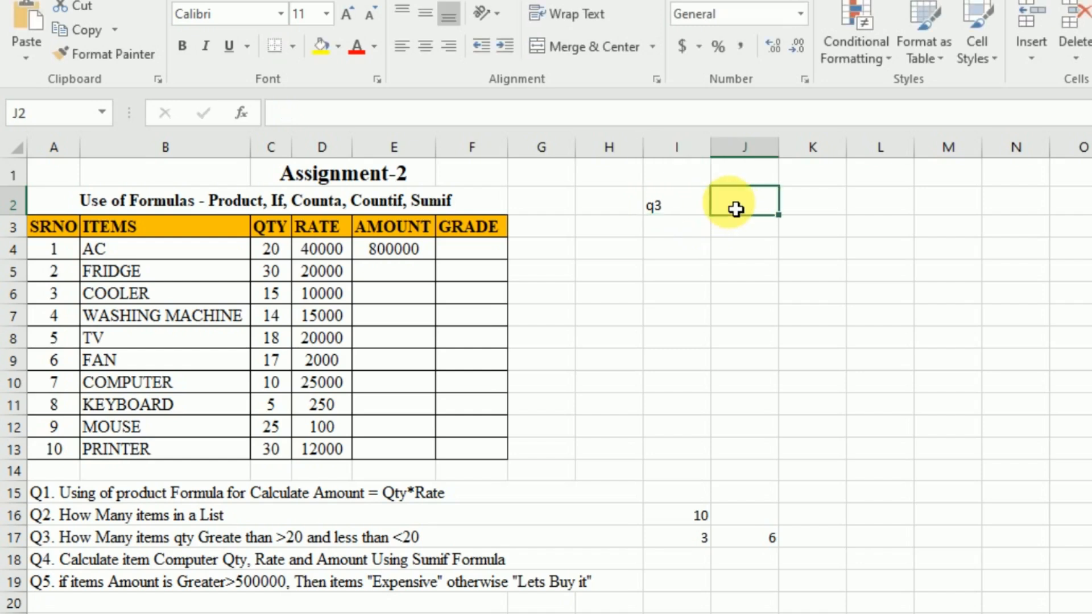
key(Right)
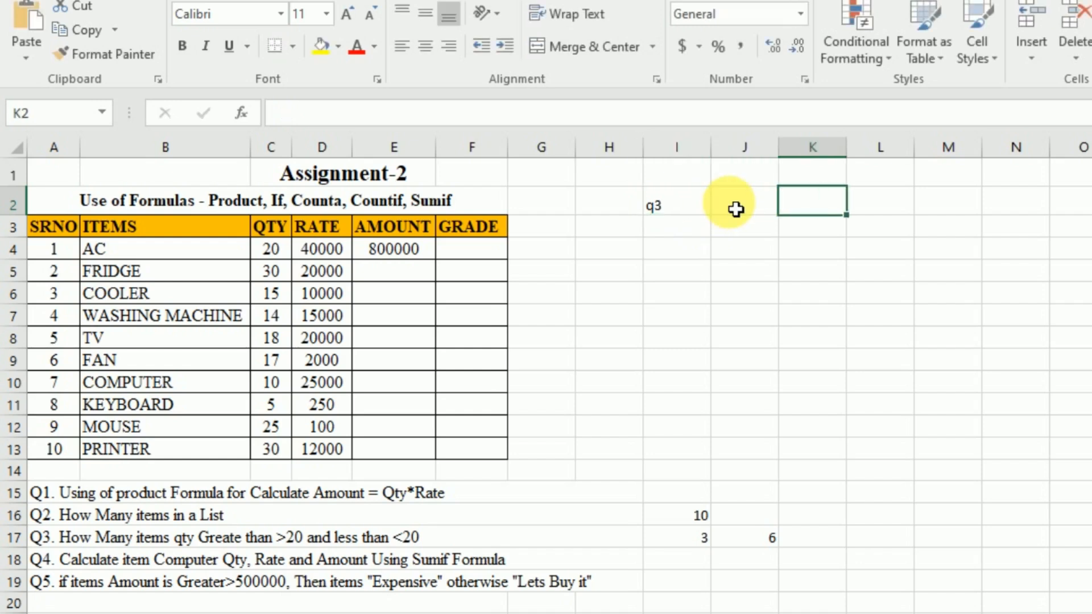
click(736, 209)
text(Q)
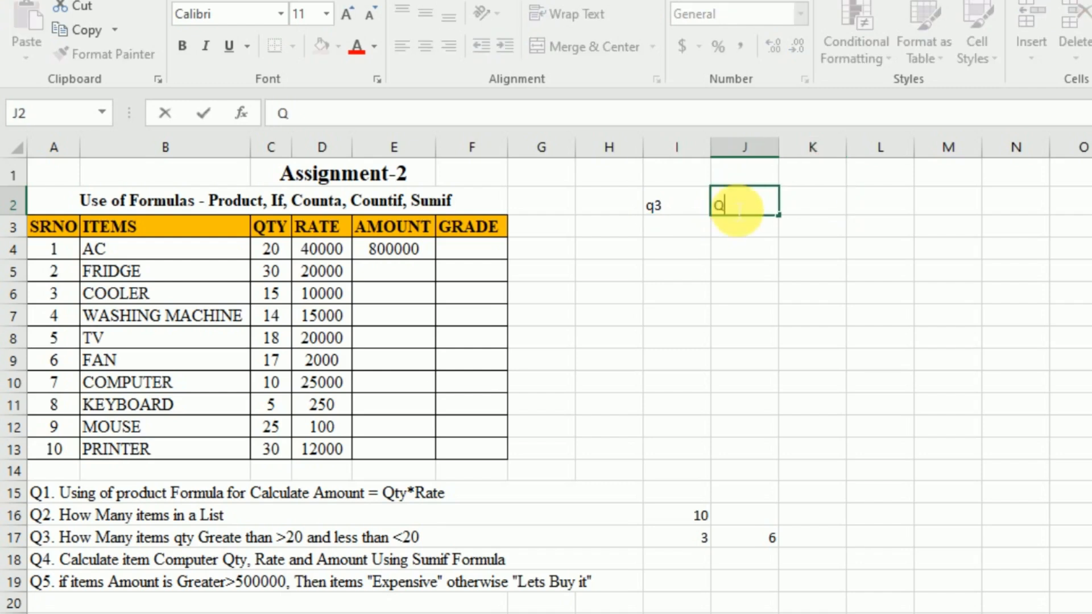
text(TY)
key(Return)
text(R)
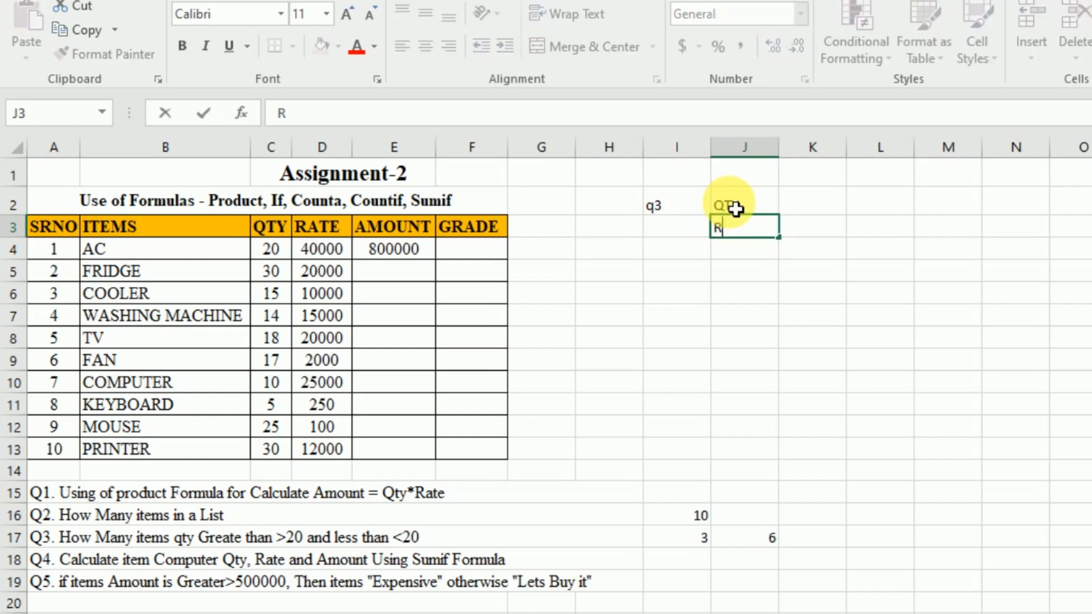
text(ATE)
key(Return)
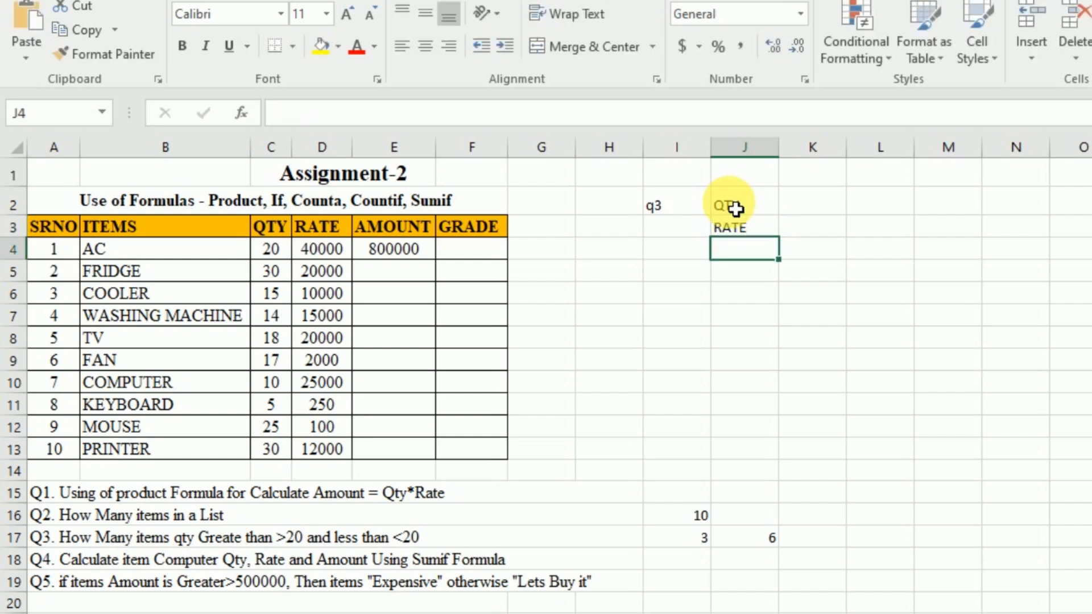
text(AMOUNT)
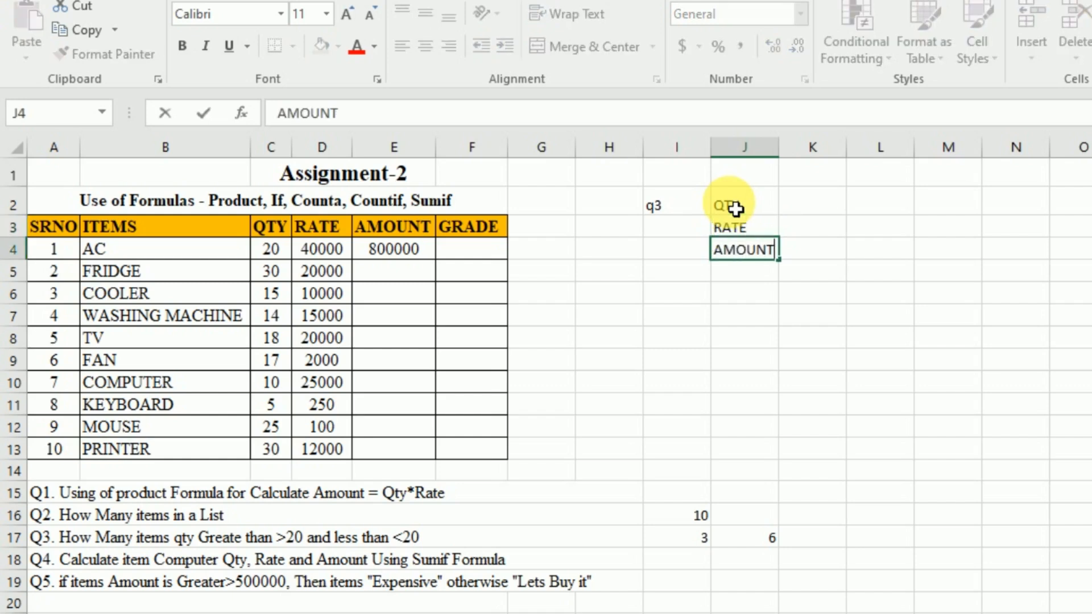
click(805, 216)
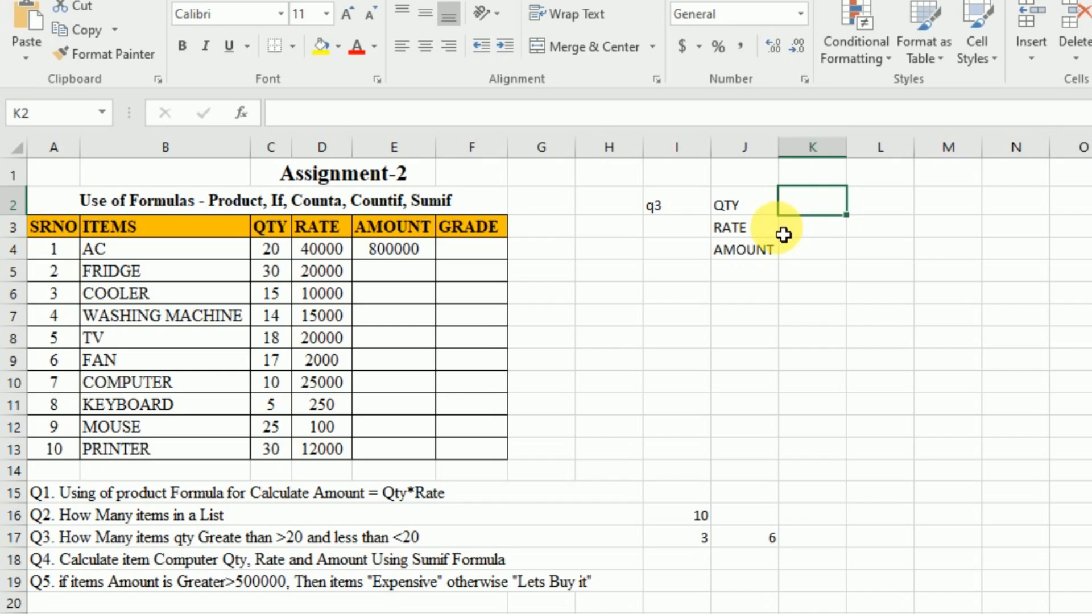
- Calculate the computer's quantity in K2 with =SUMIF(B4:B13,"COMPUTER",C4:C13), and compare it with the COMPUTER row's quantity
click(742, 214)
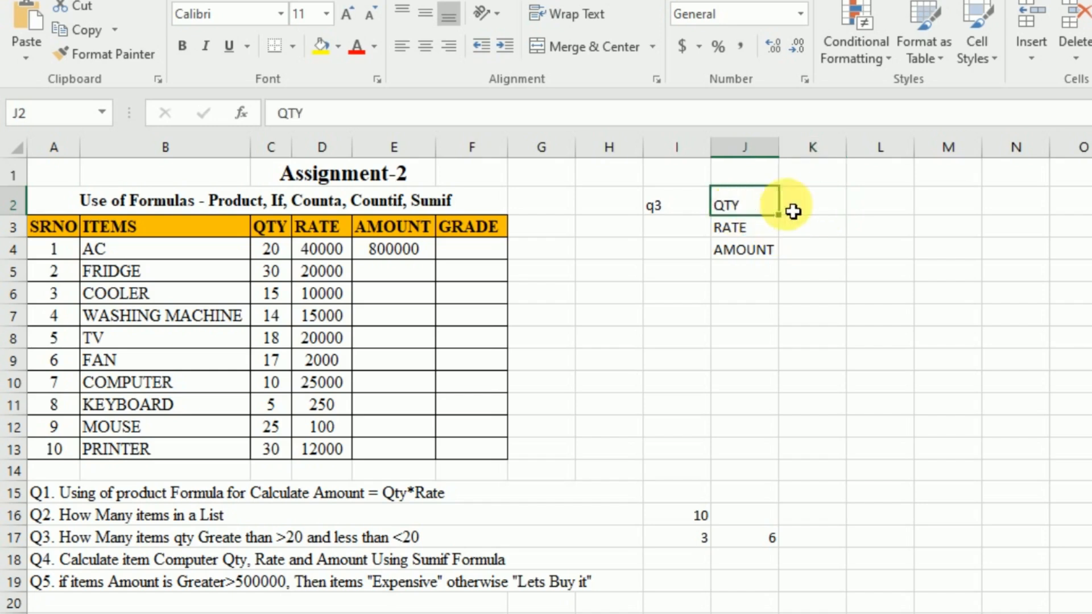
click(826, 211)
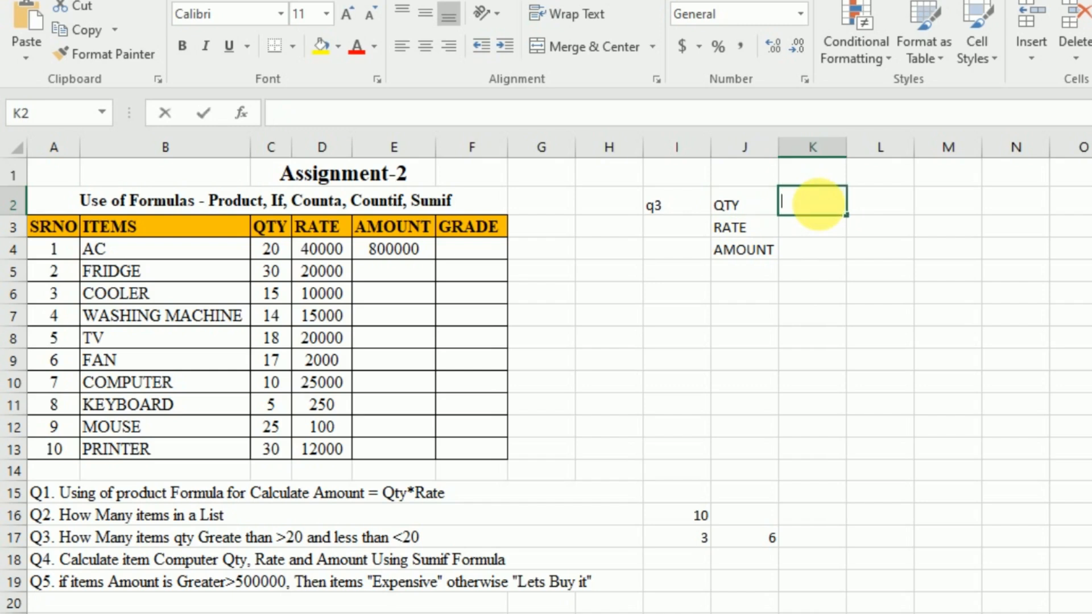
text(=sumi)
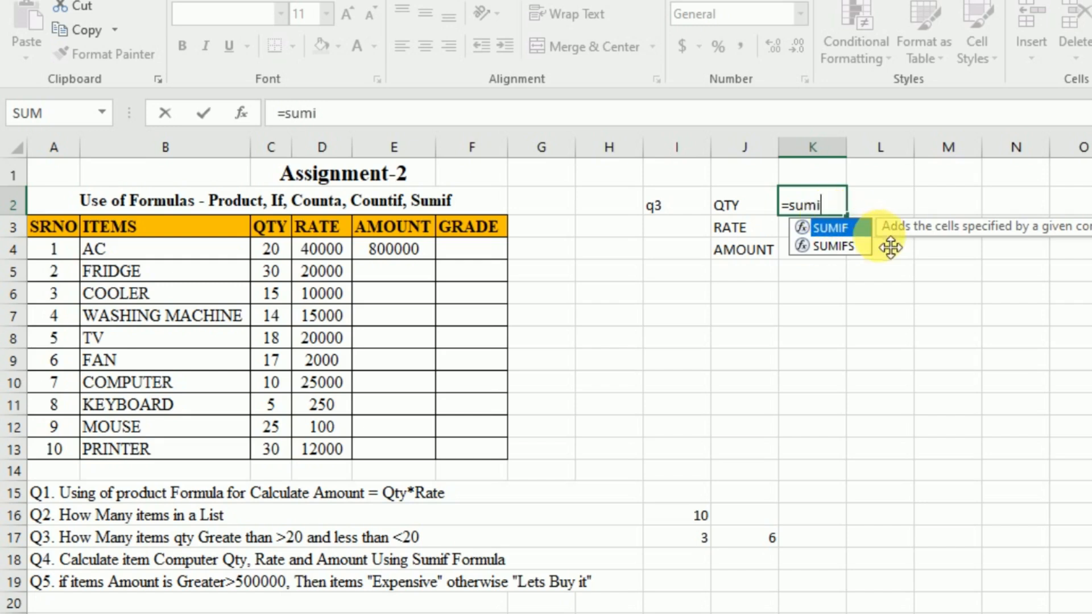
double_click(831, 229)
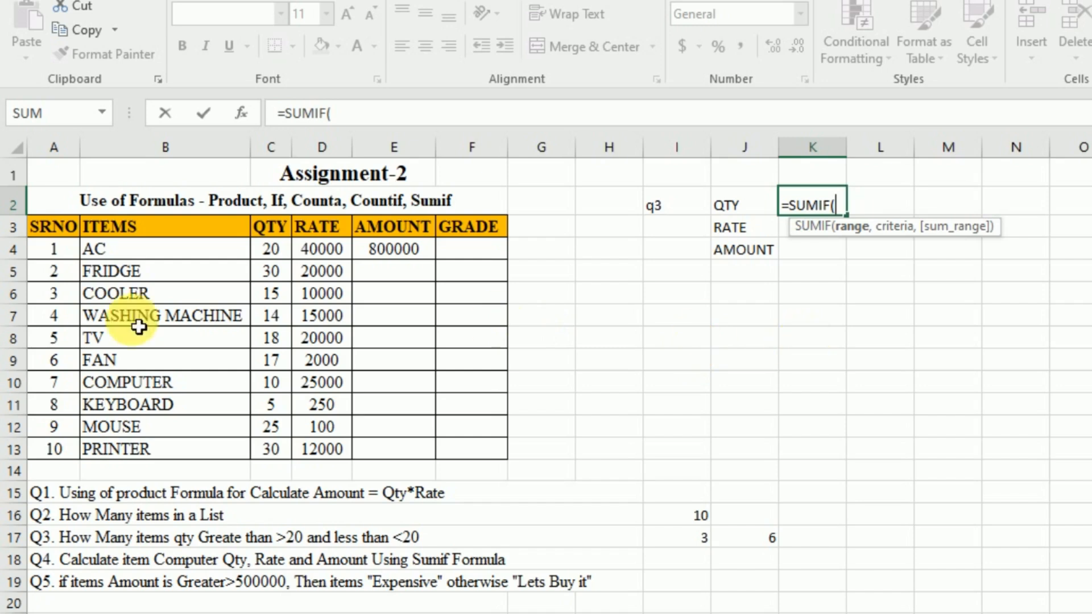
drag(108, 258, 123, 462)
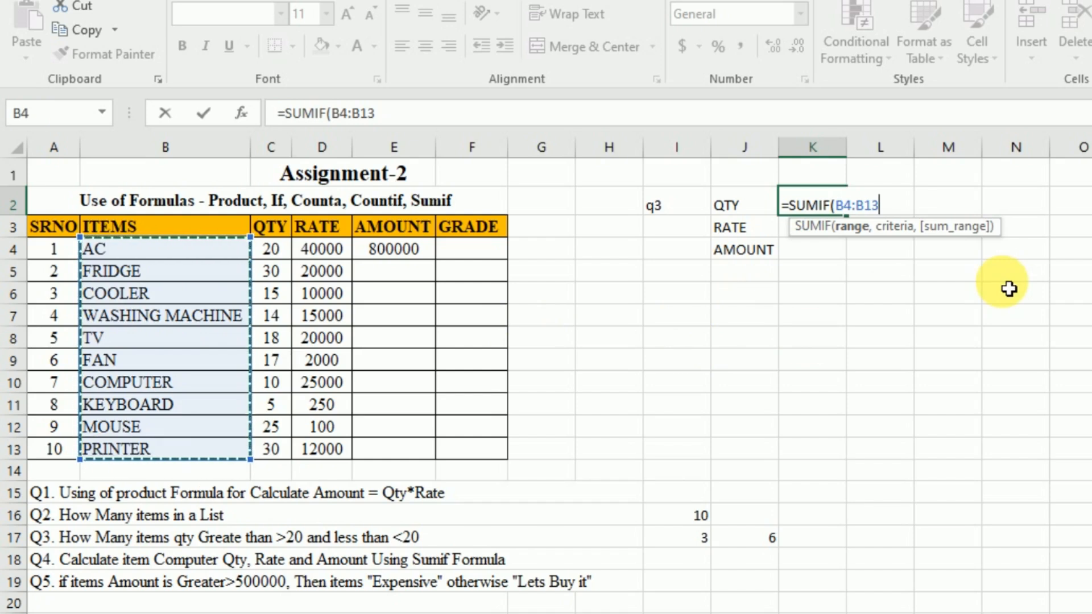
text(,)
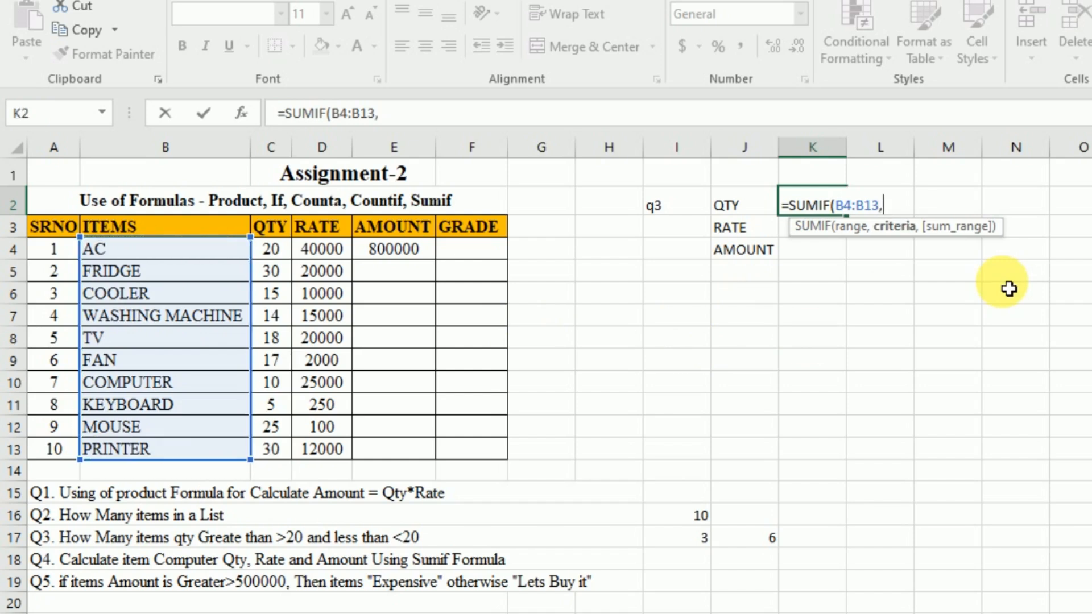
text(")
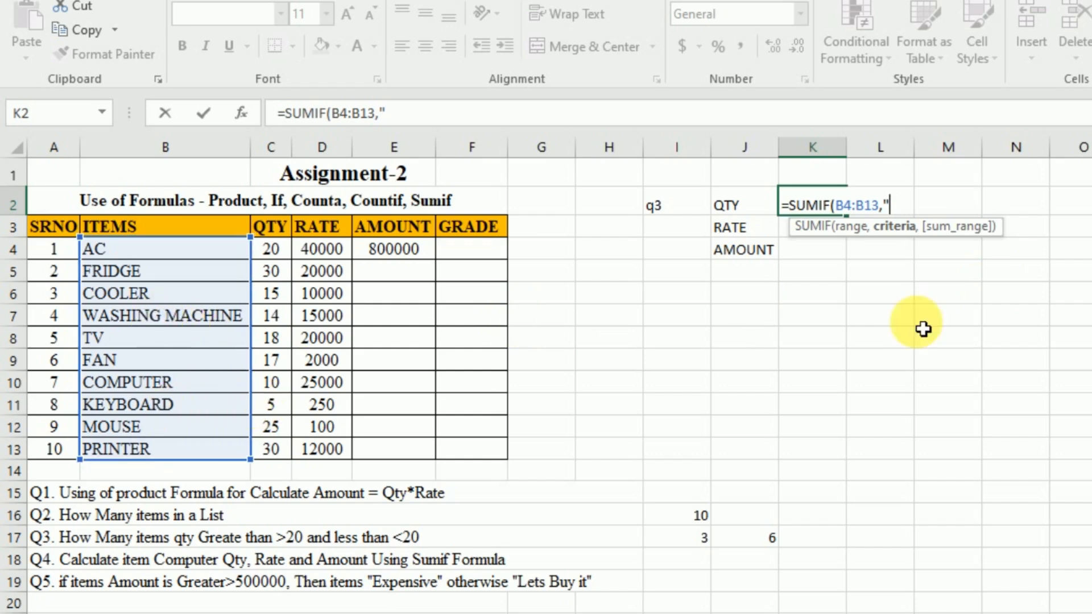
text(COMPUTER)
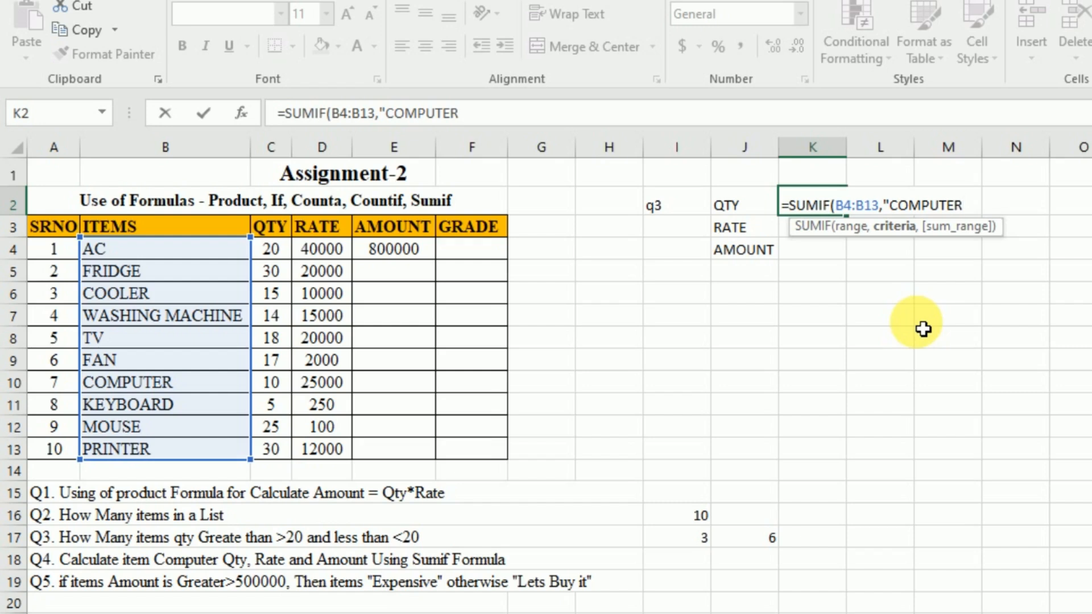
text(",)
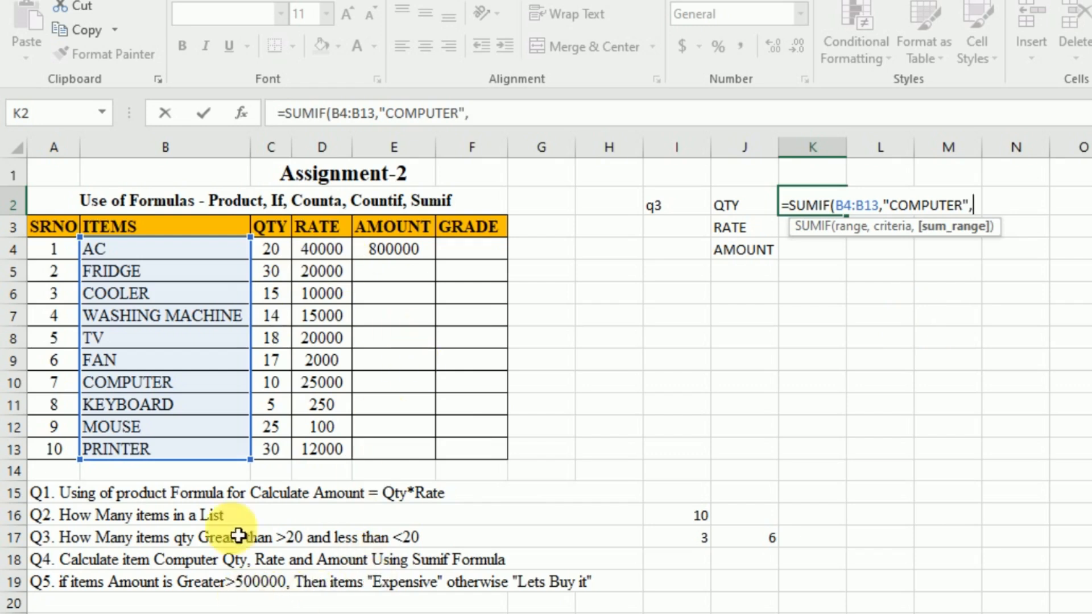
drag(276, 251, 284, 455)
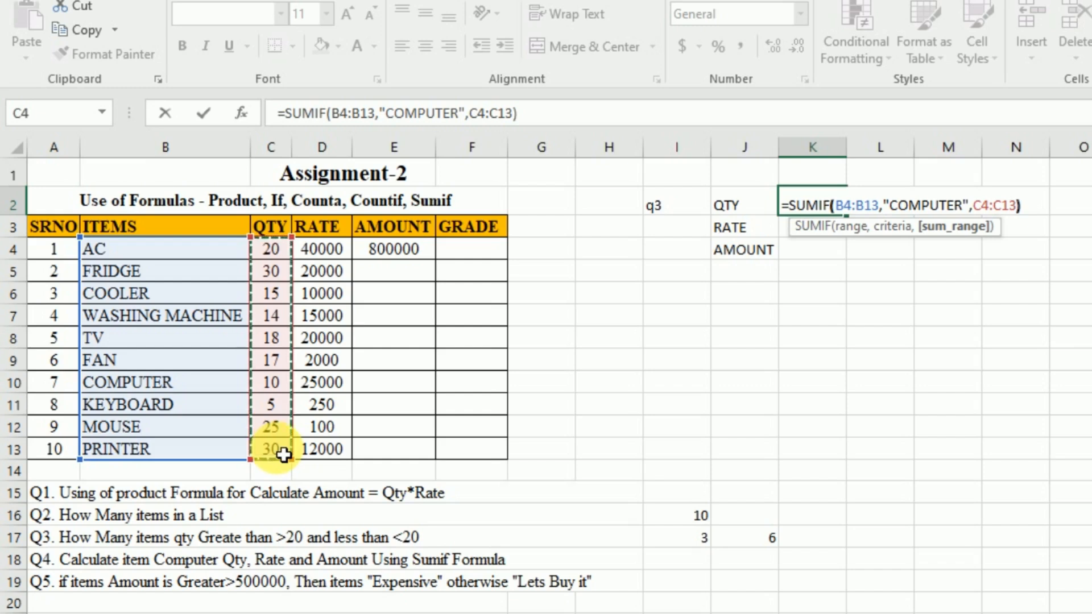
text())
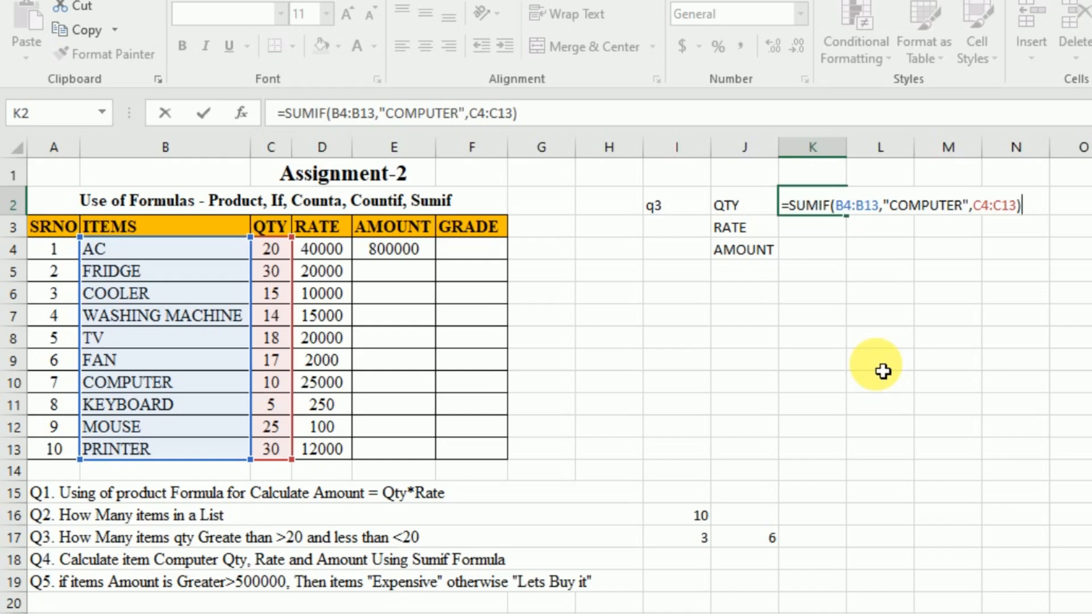
key(Return)
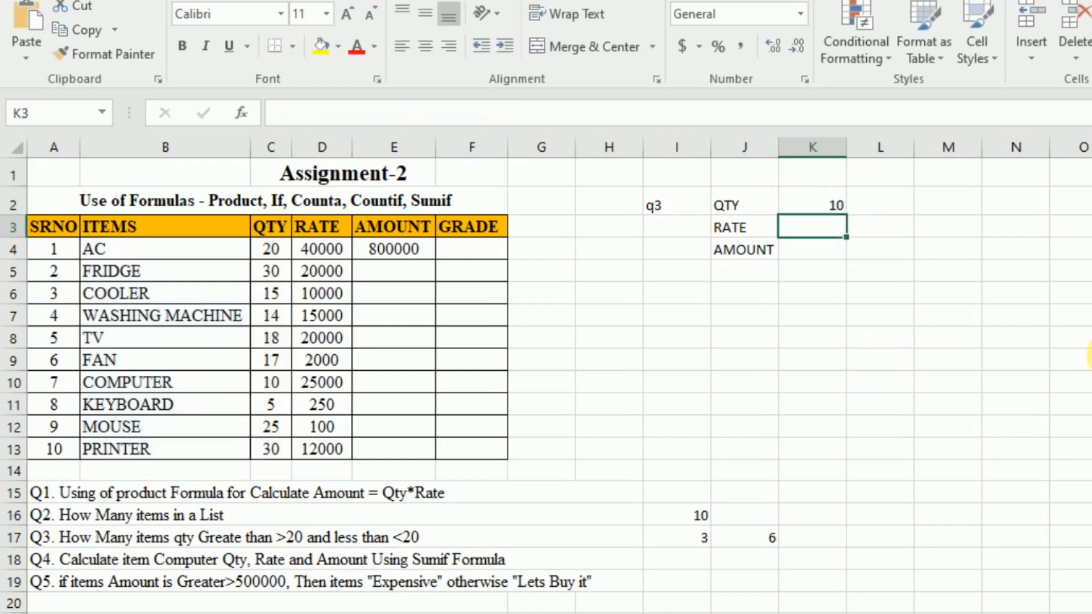
click(831, 208)
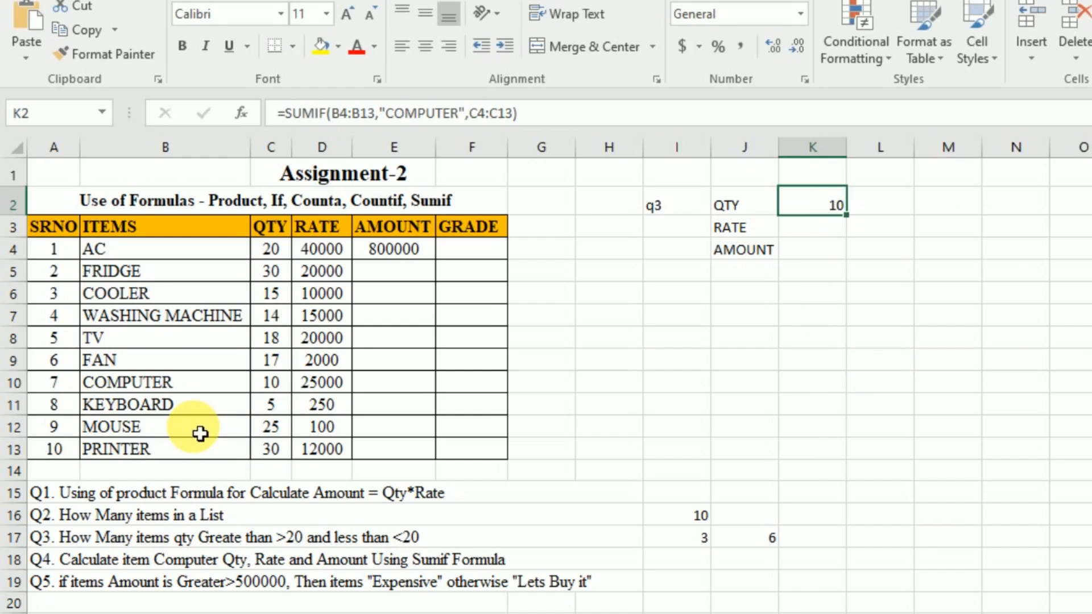
click(271, 388)
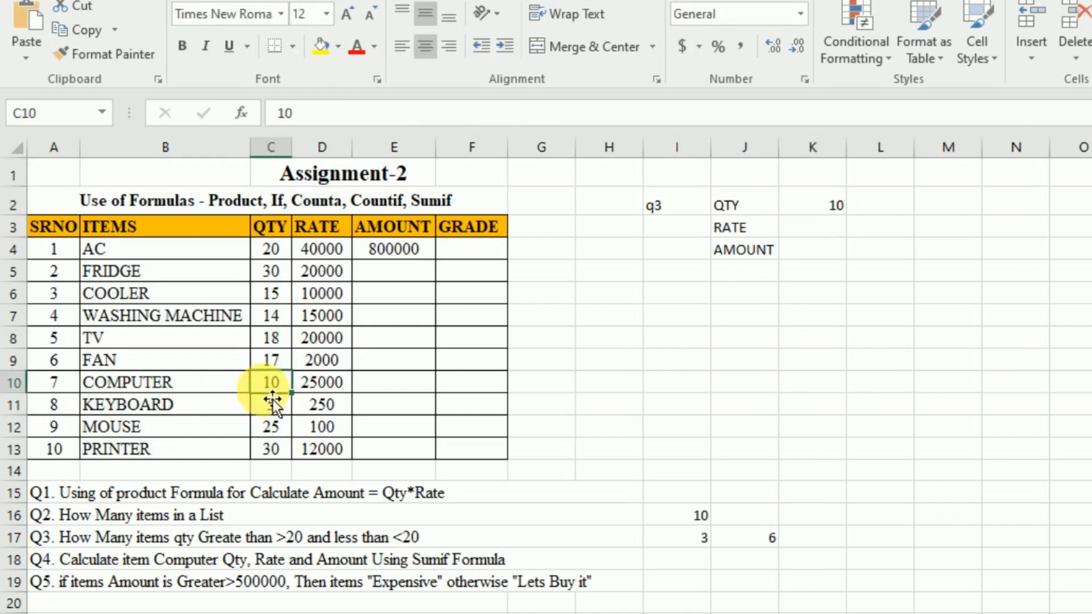
- Enter =SUMIF(B4:B13,"OMPUTER",D4:D13) in K3 as the formula for the computer's rate
click(813, 227)
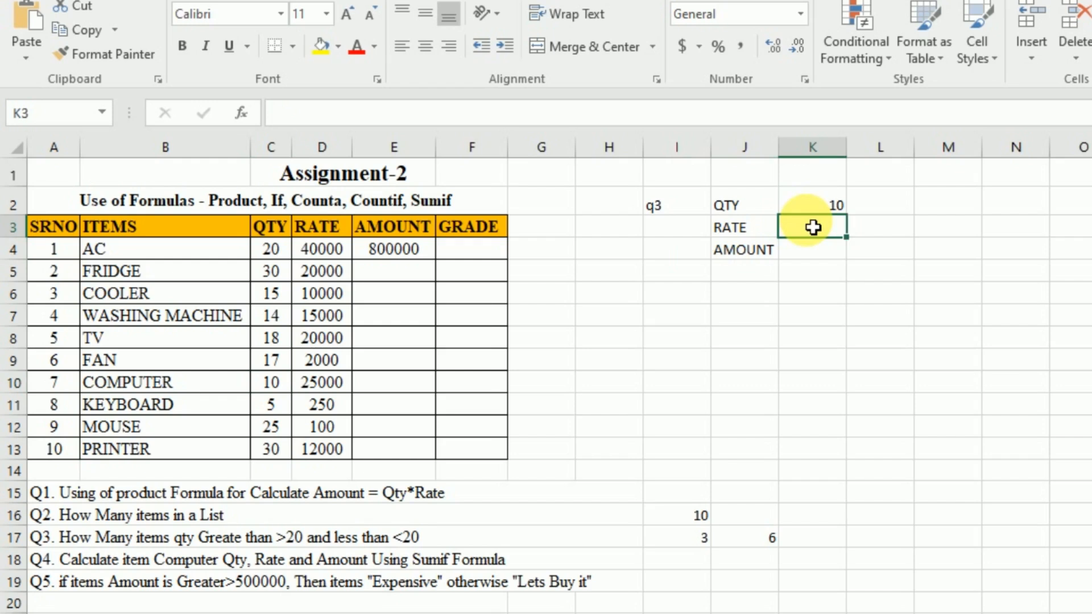
text(=SUM)
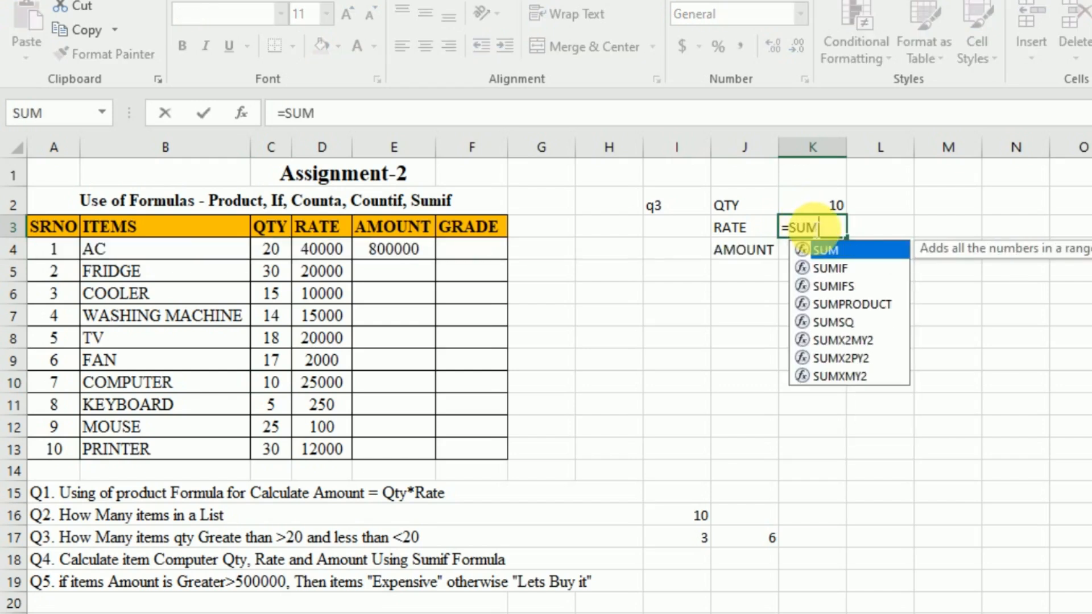
double_click(839, 268)
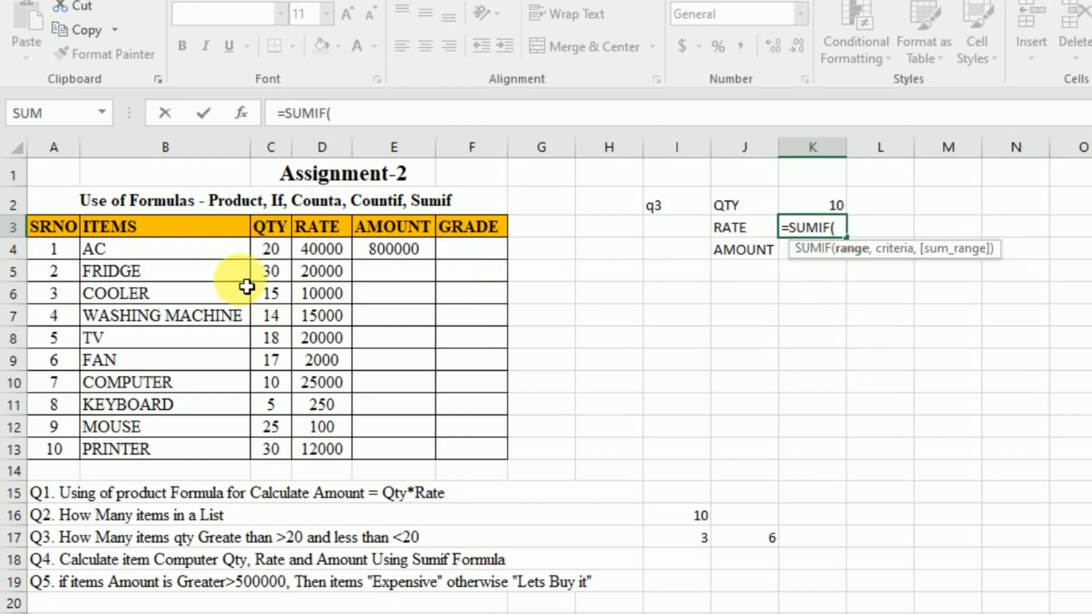
drag(204, 262, 179, 445)
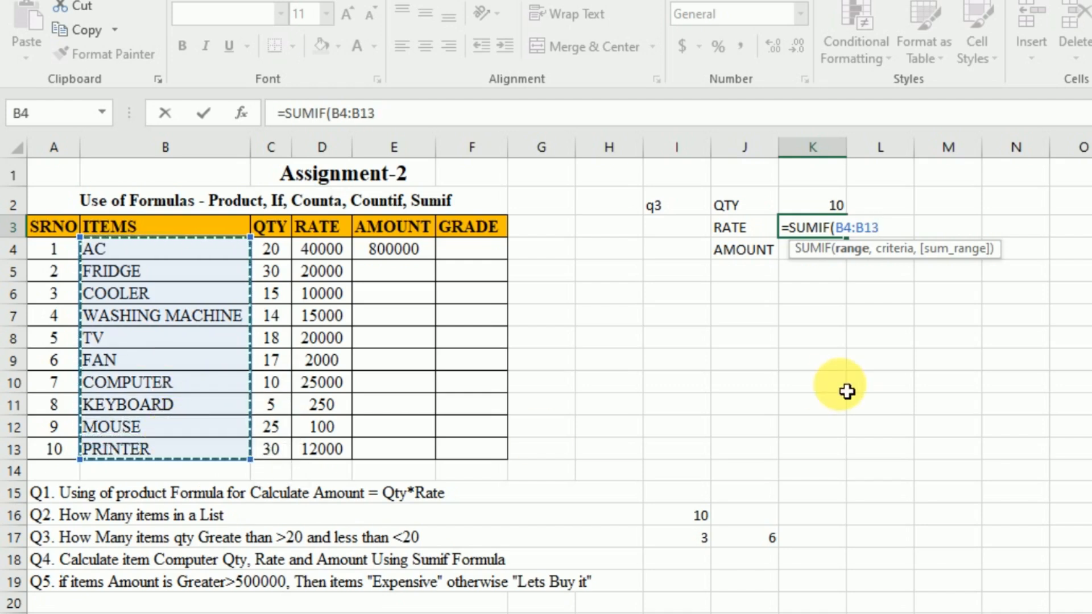
text(,)
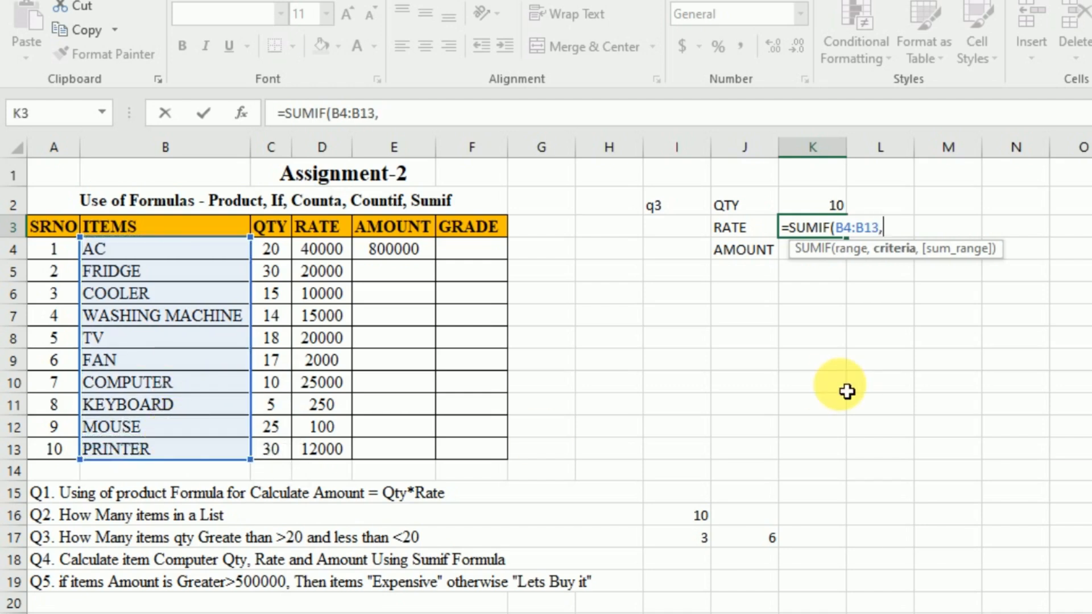
text("c)
key(BackSpace)
text(OMP)
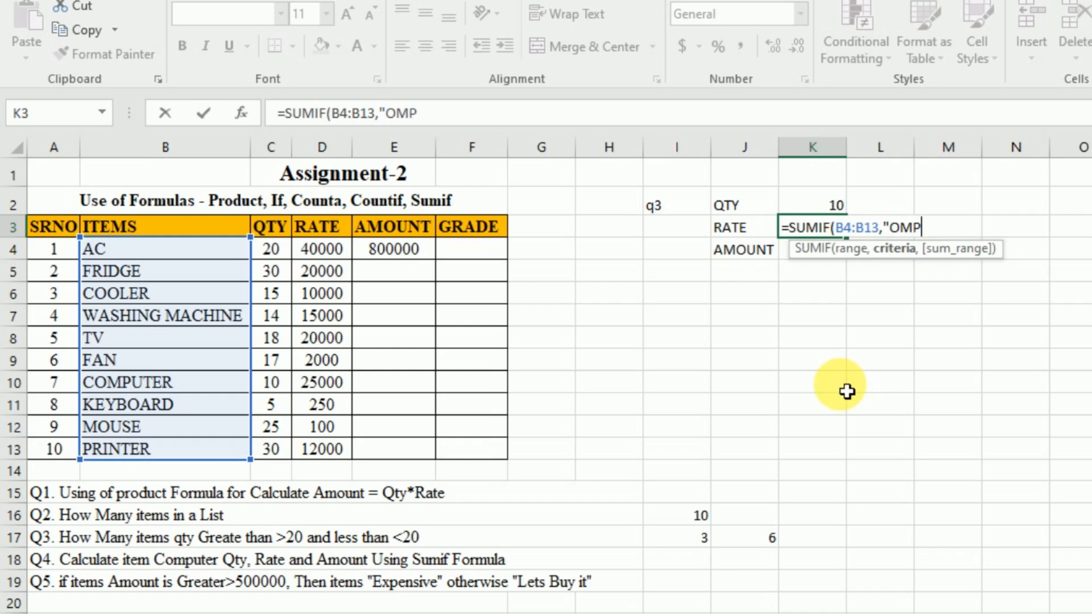
text(UTET)
key(BackSpace)
text(R)
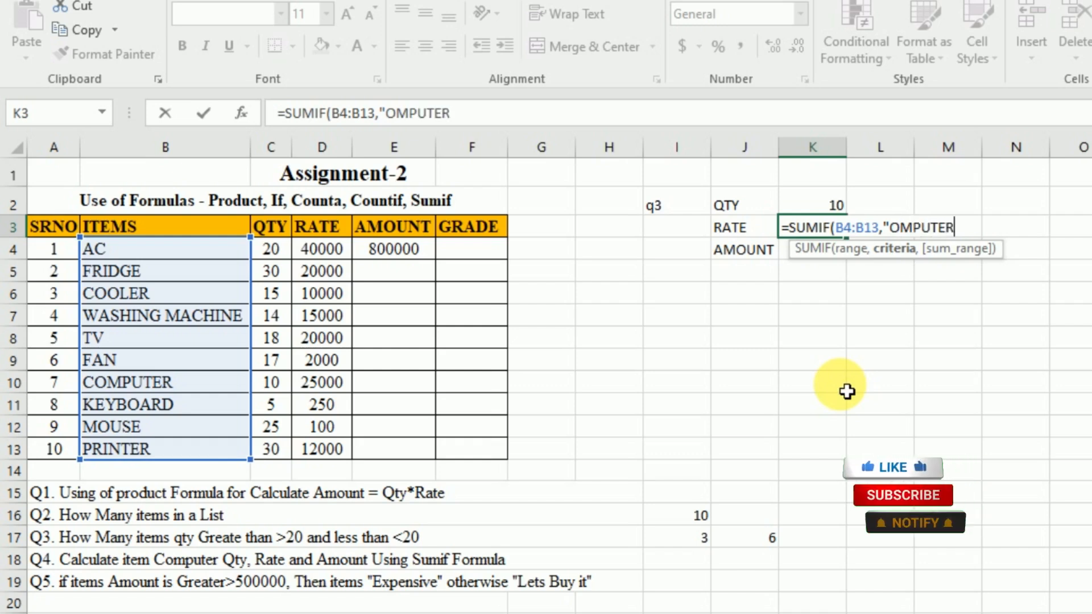
text(",)
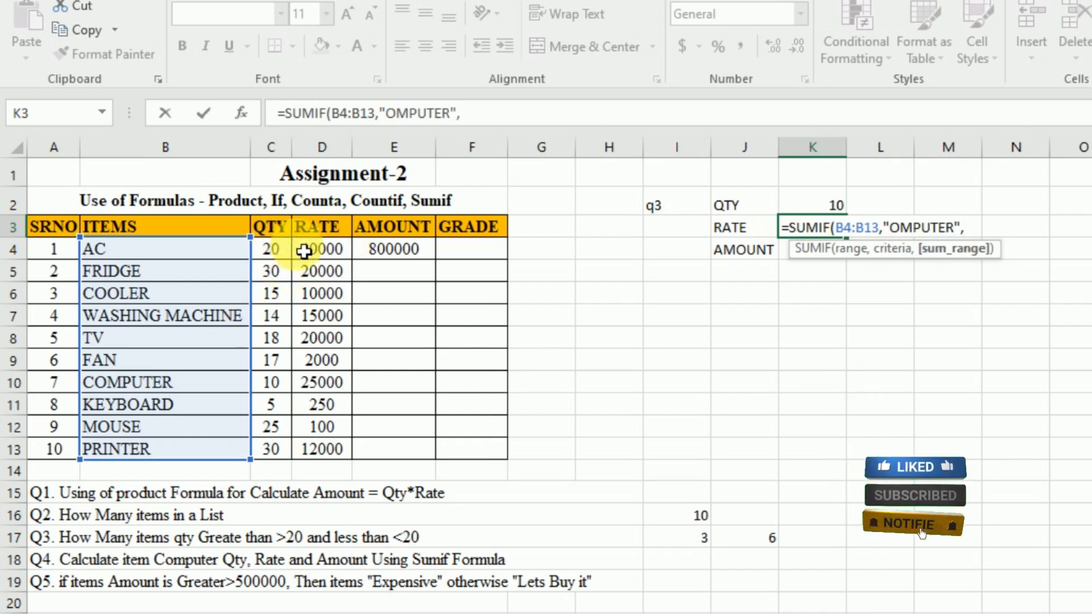
drag(322, 254, 329, 456)
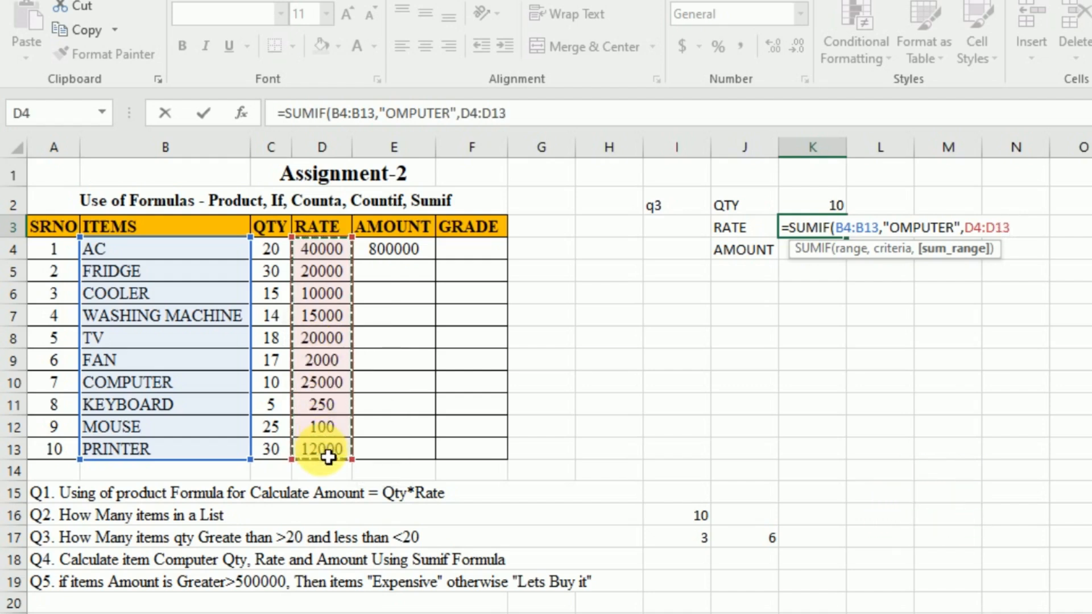
text())
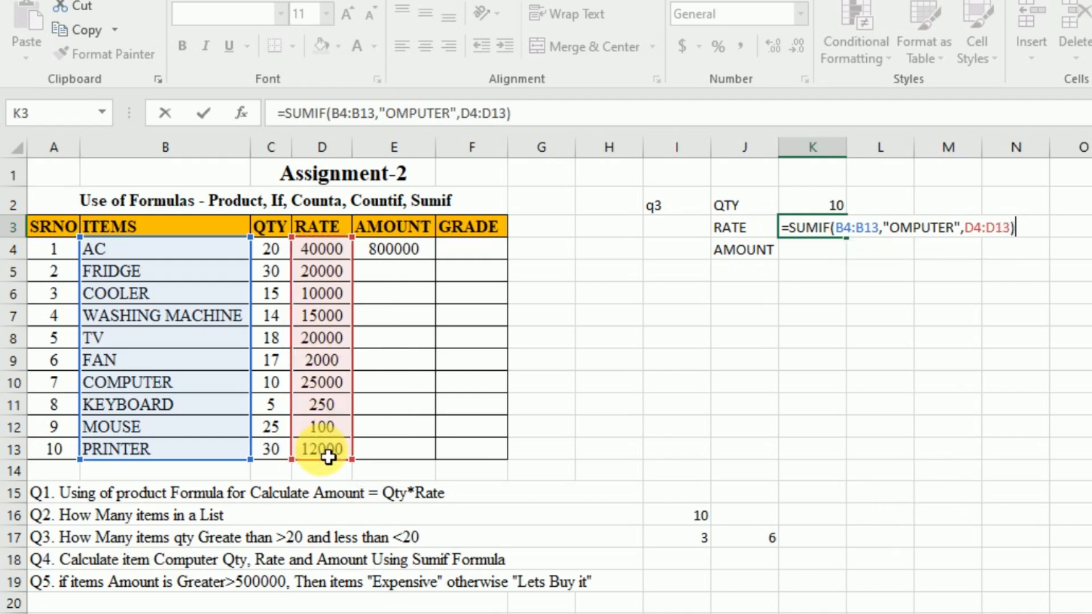
key(Return)
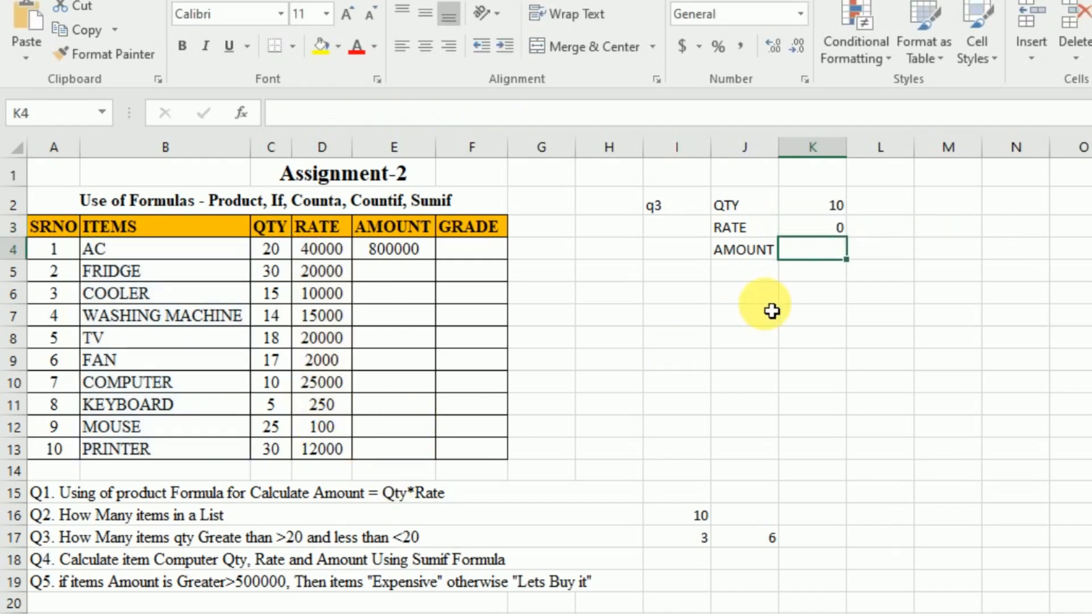
- Correct the criterion in K3's SUMIF formula to "COMPUTER" and check the cell's result
click(812, 230)
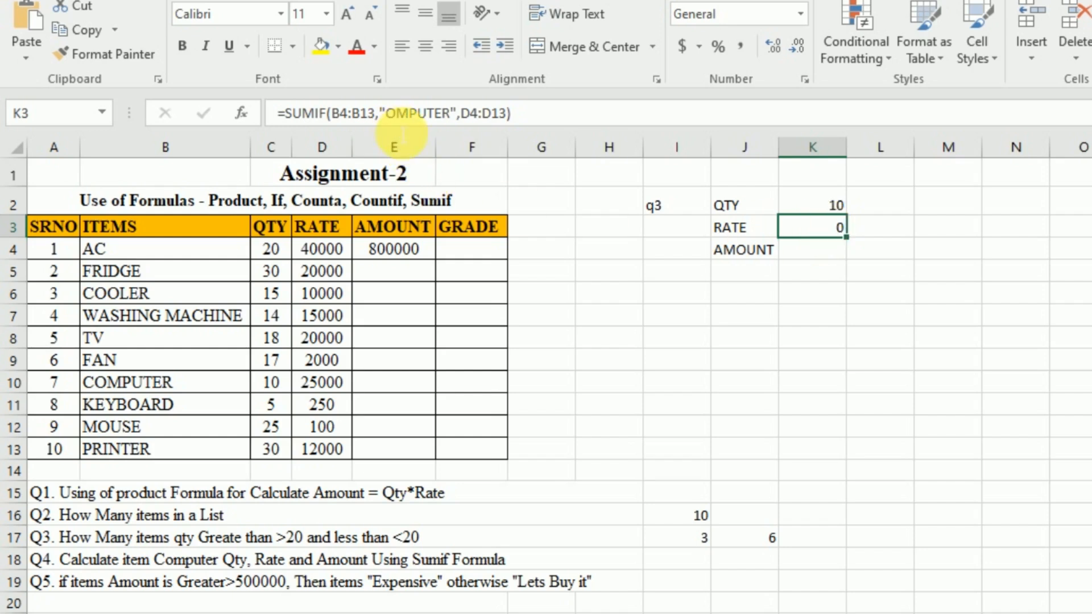
click(386, 113)
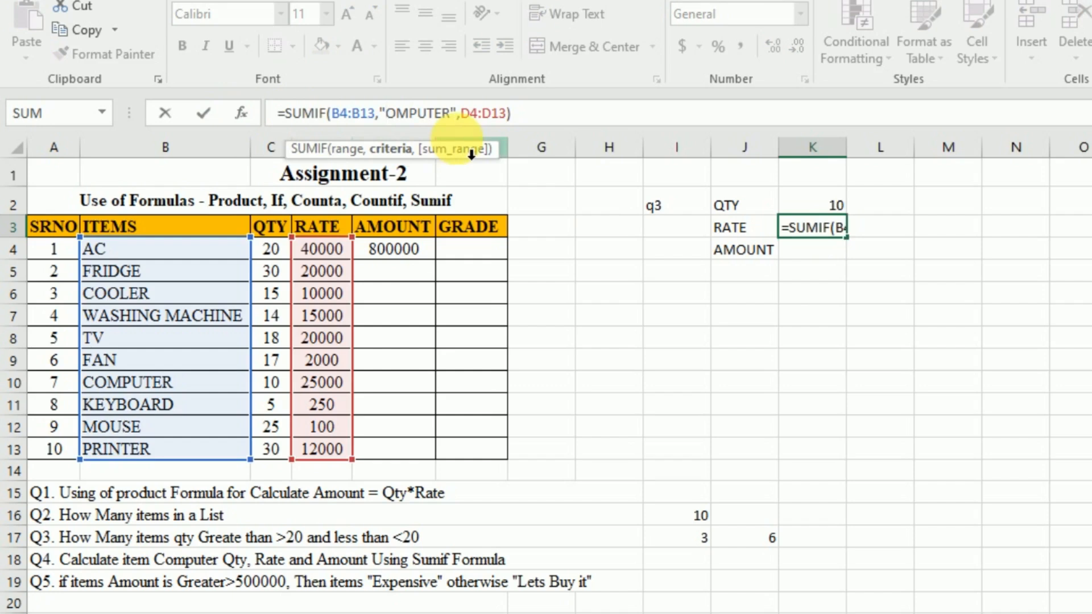
text(C)
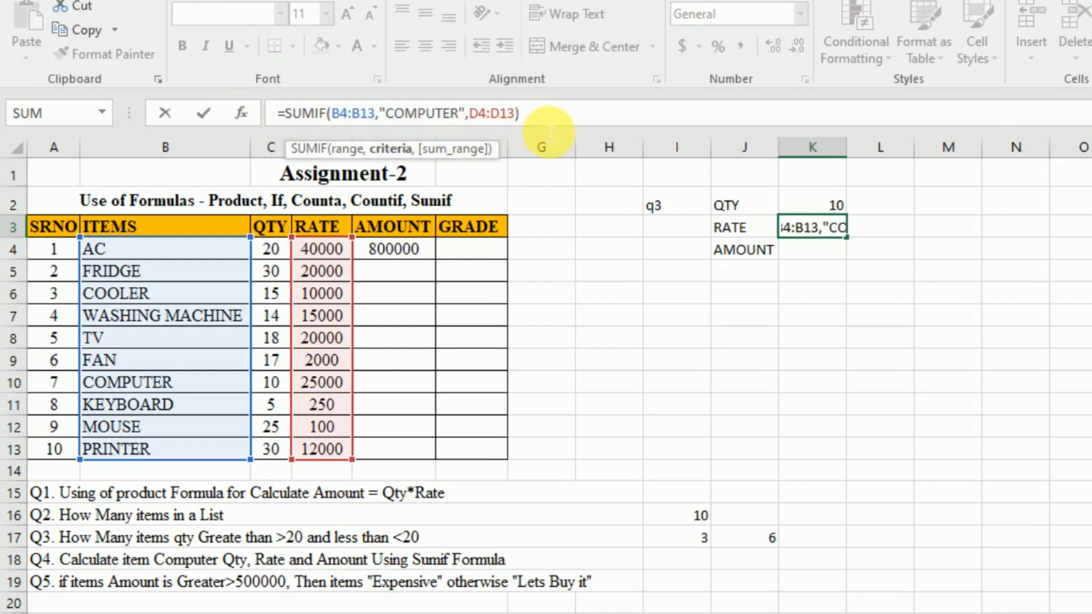
click(890, 238)
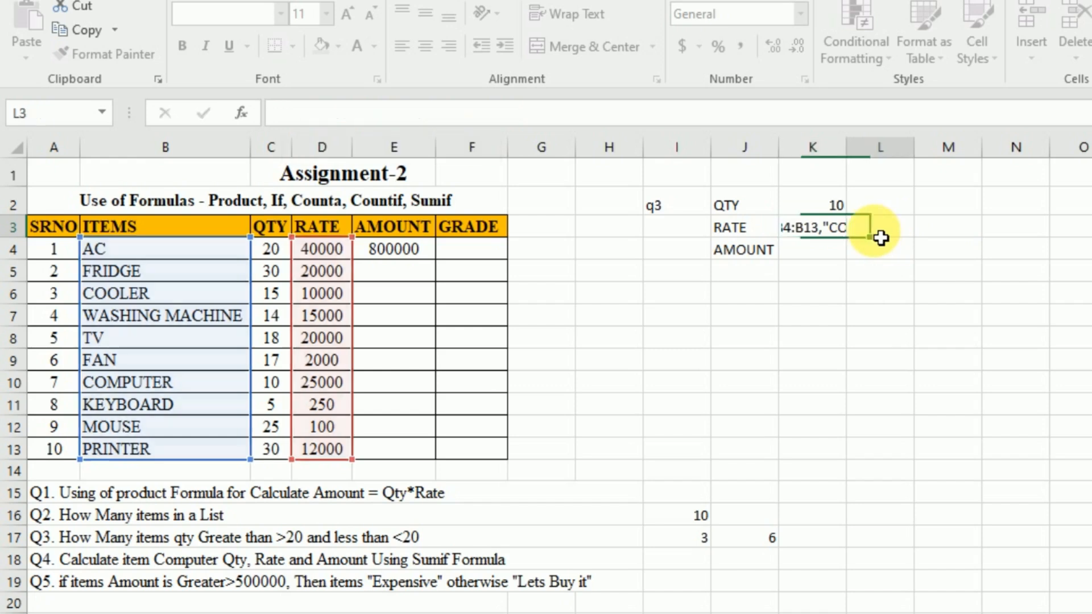
click(821, 228)
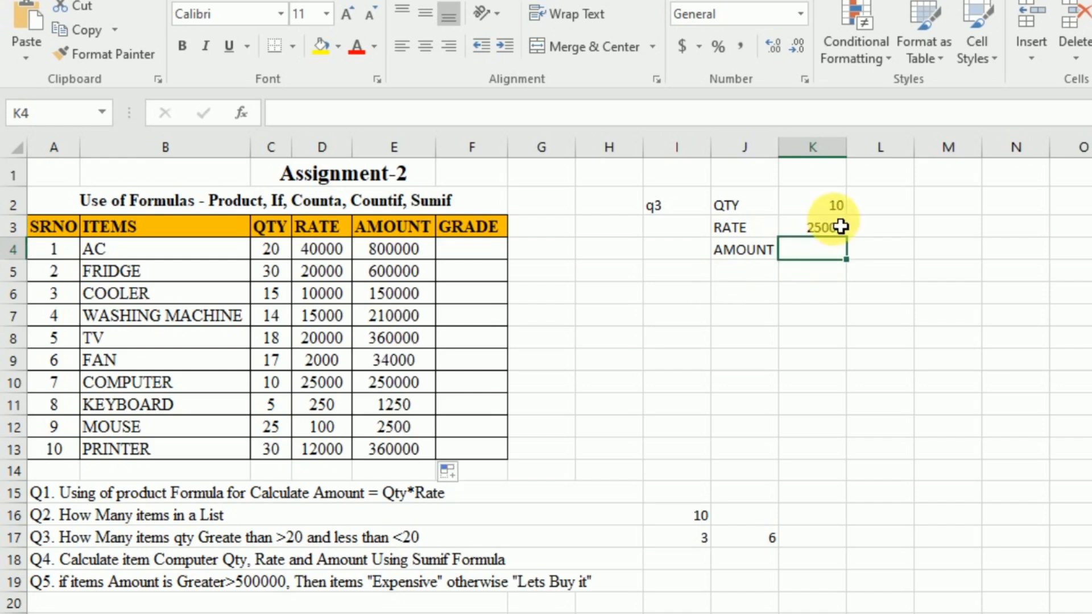
click(817, 230)
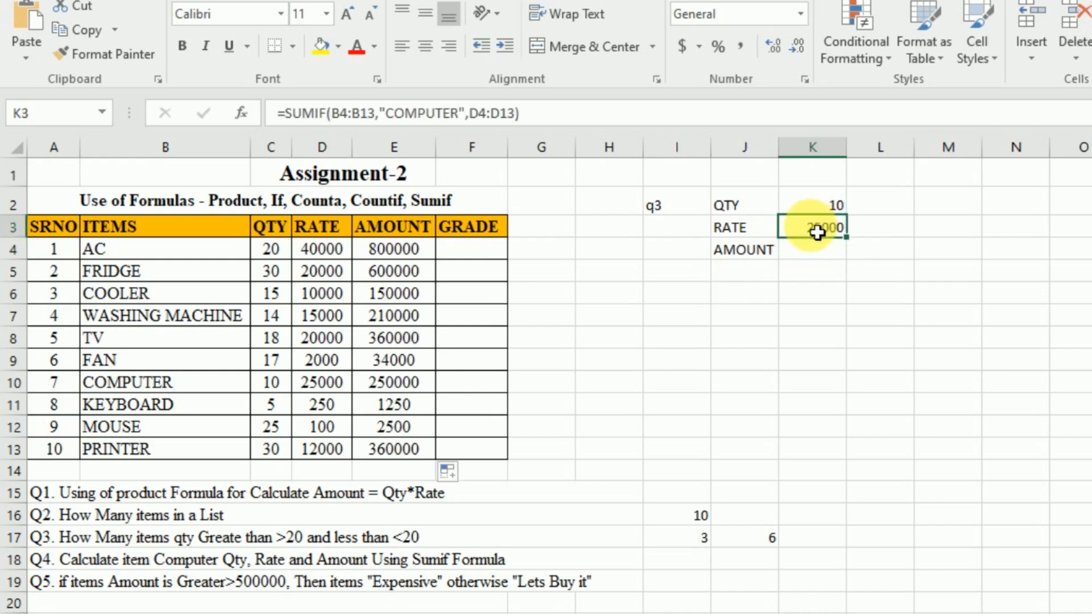
- Calculate the computer's amount in K4 with =SUMIF(B4:B13,"COMPUTER",E4:E13), and compare it with the COMPUTER row's amount
click(821, 265)
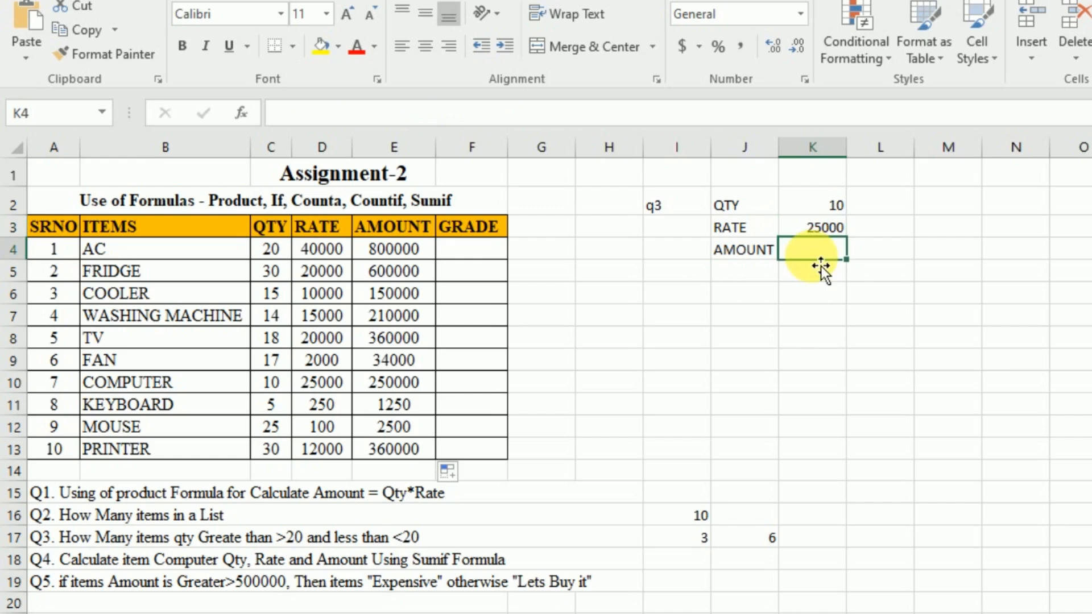
text(=SUM)
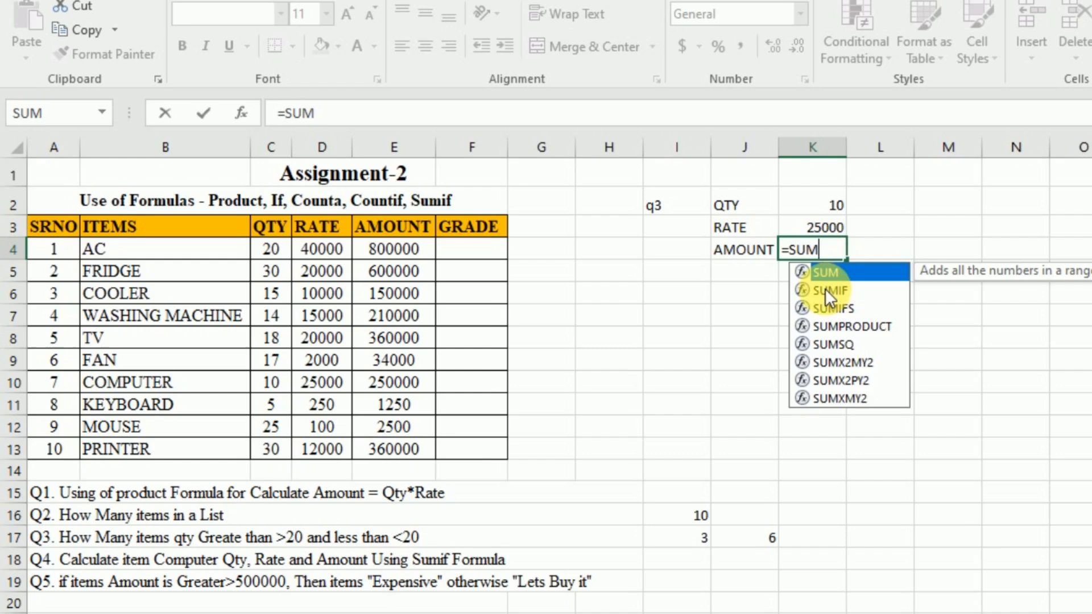
double_click(825, 290)
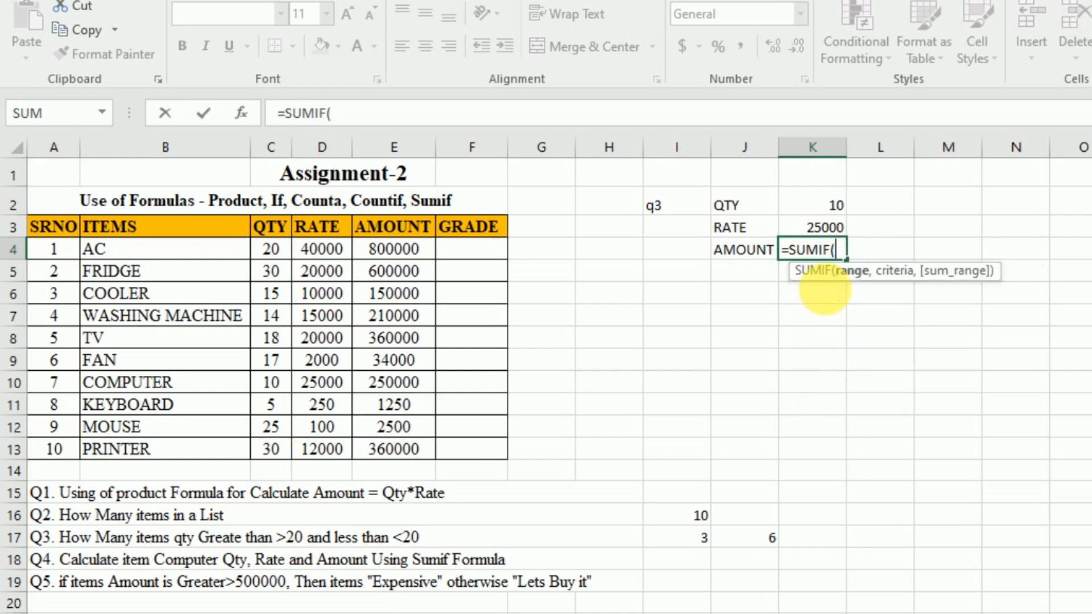
drag(116, 250, 130, 458)
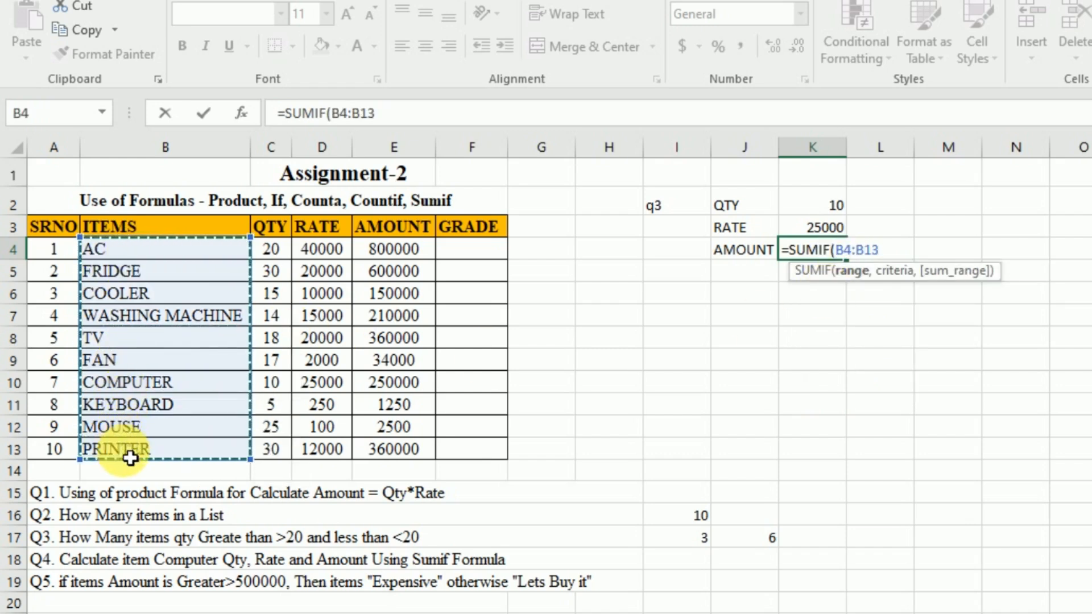
text(,"COM)
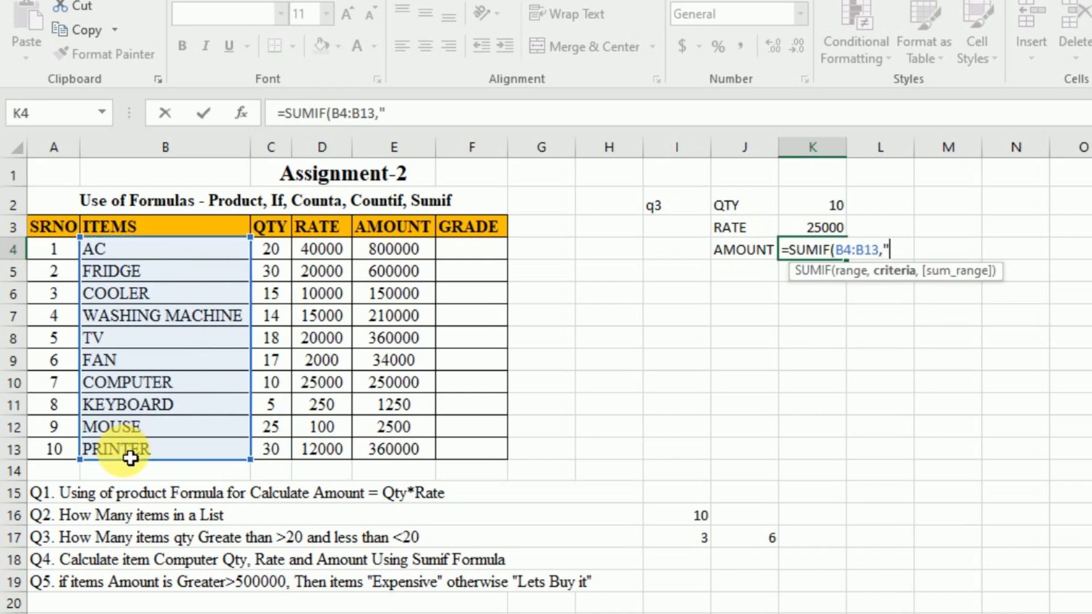
text(PUTER)
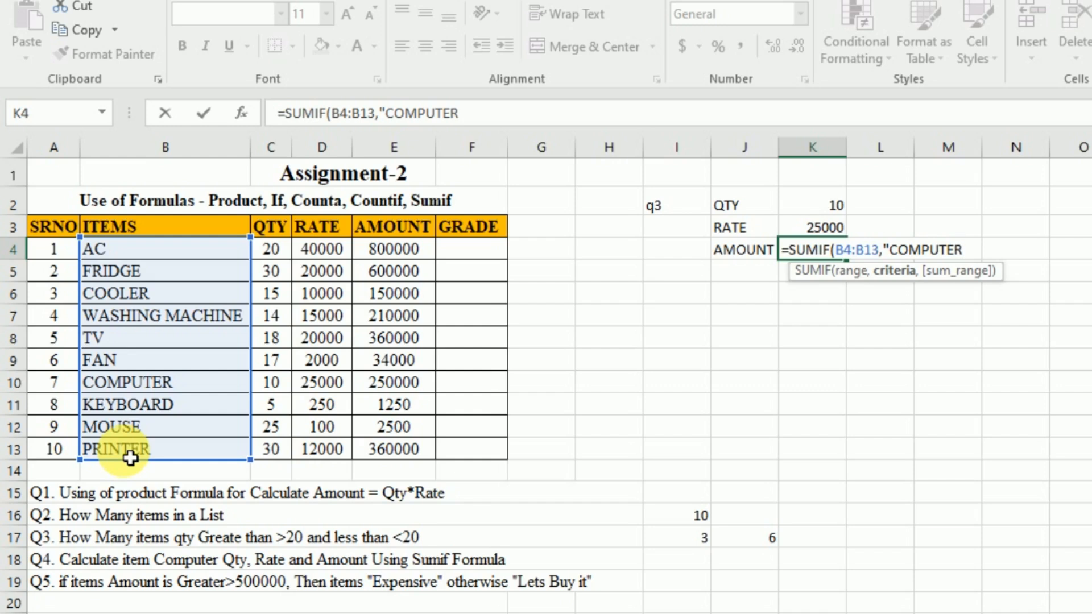
text(",)
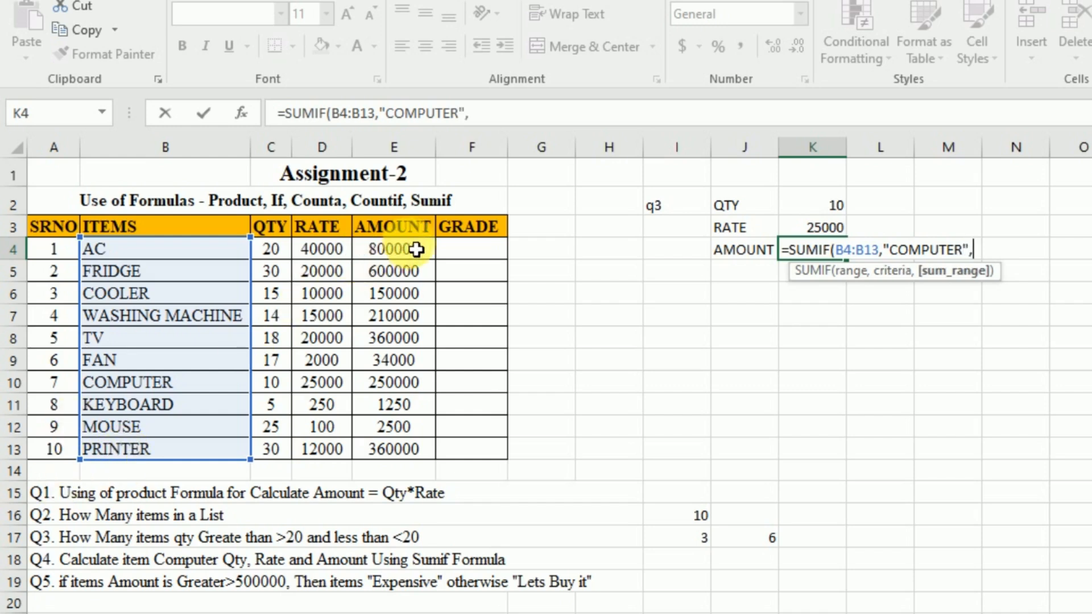
drag(402, 248, 386, 453)
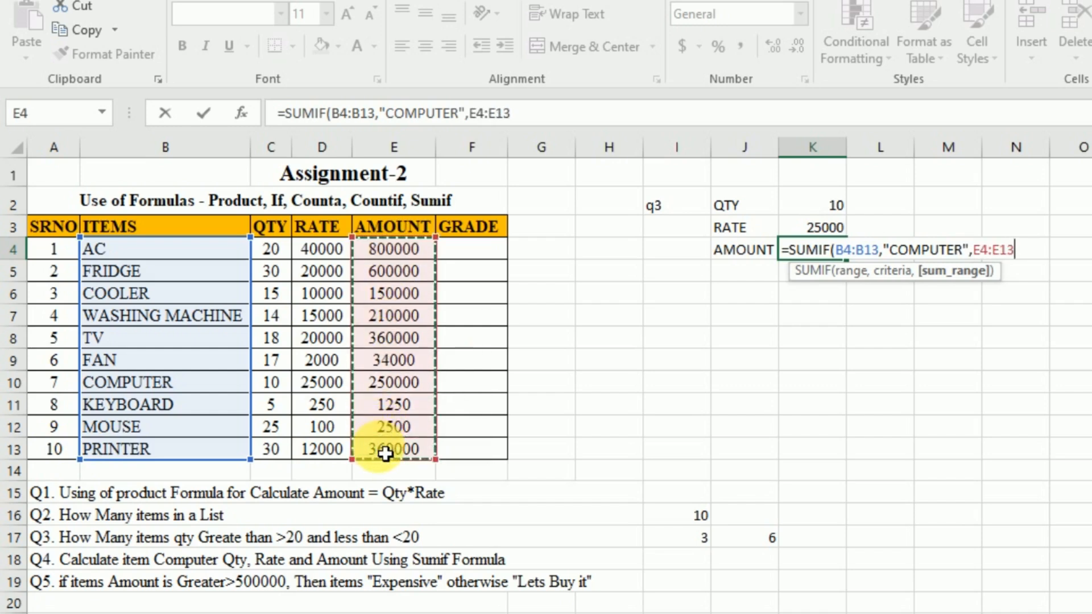
text())
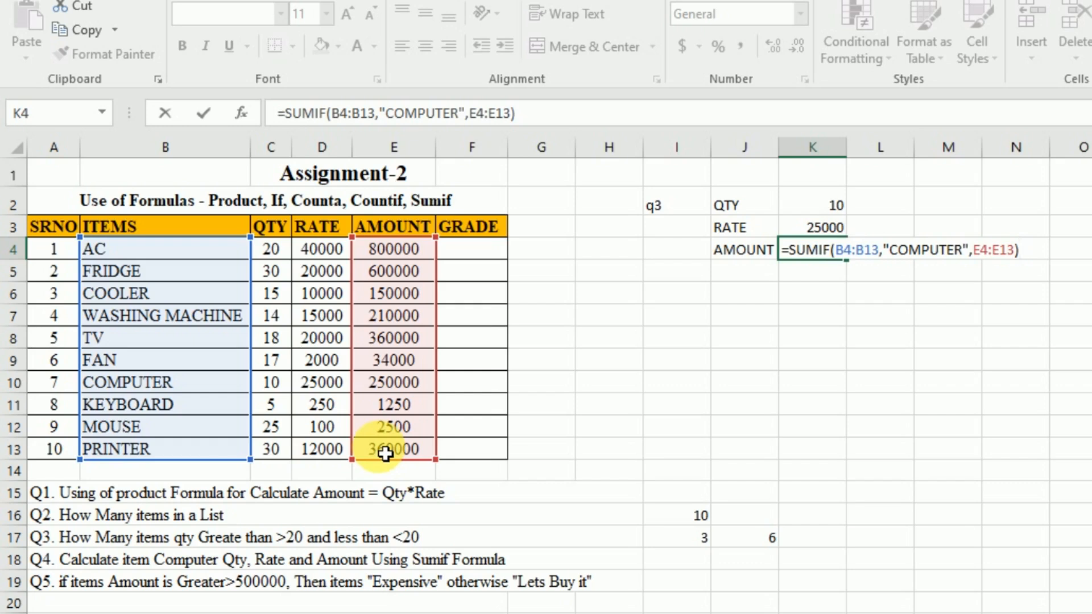
key(Return)
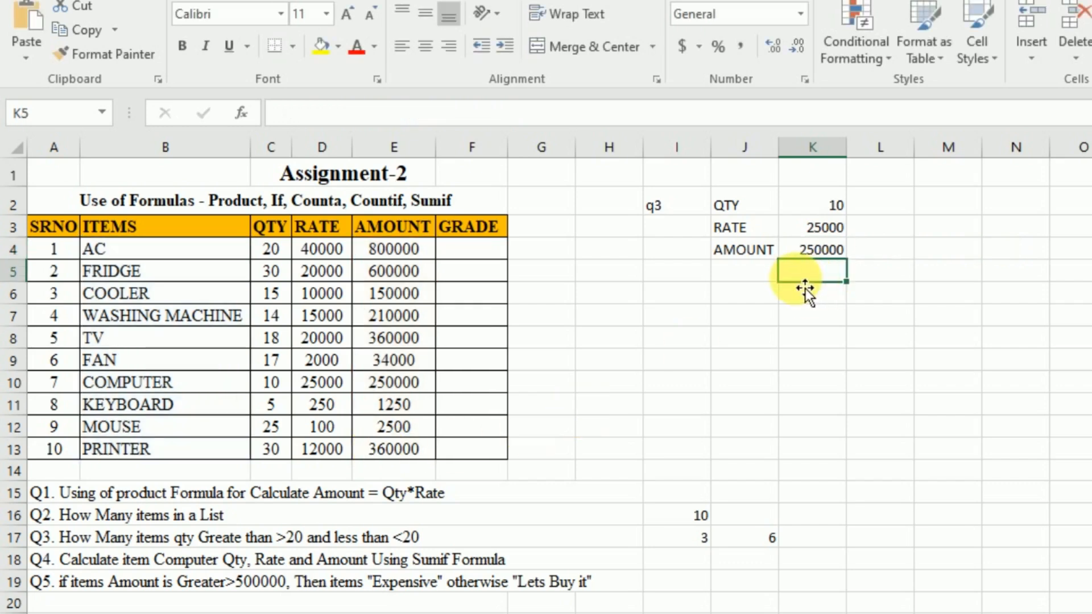
click(834, 251)
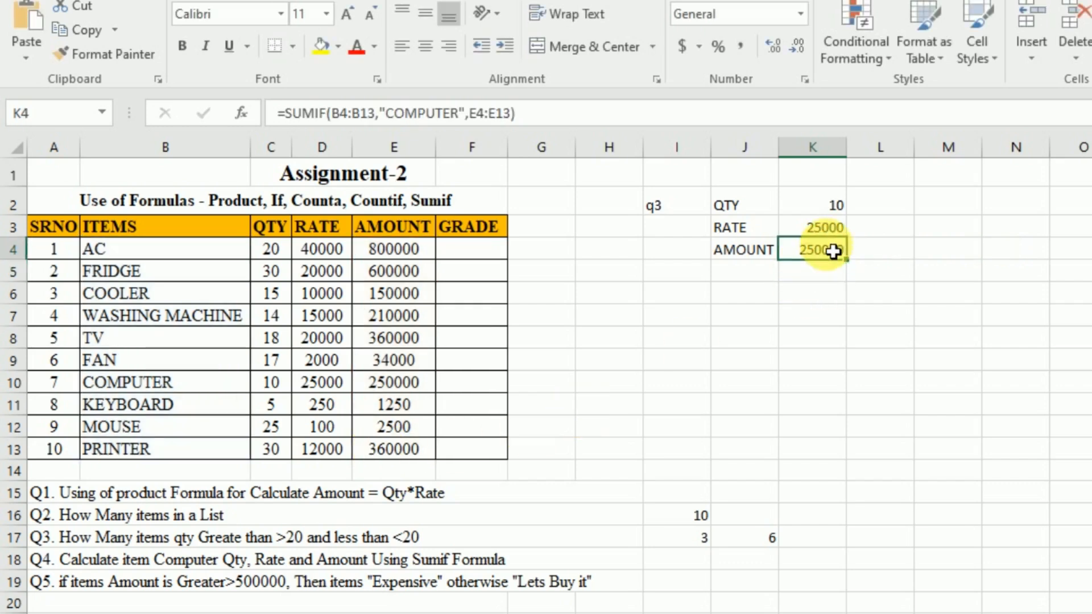
click(383, 392)
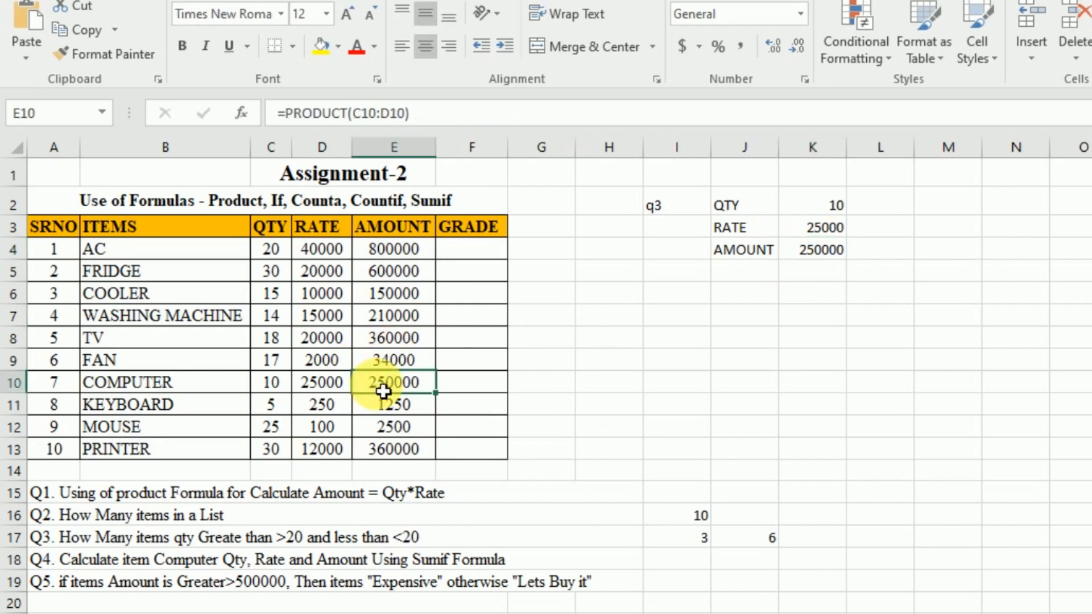
click(146, 393)
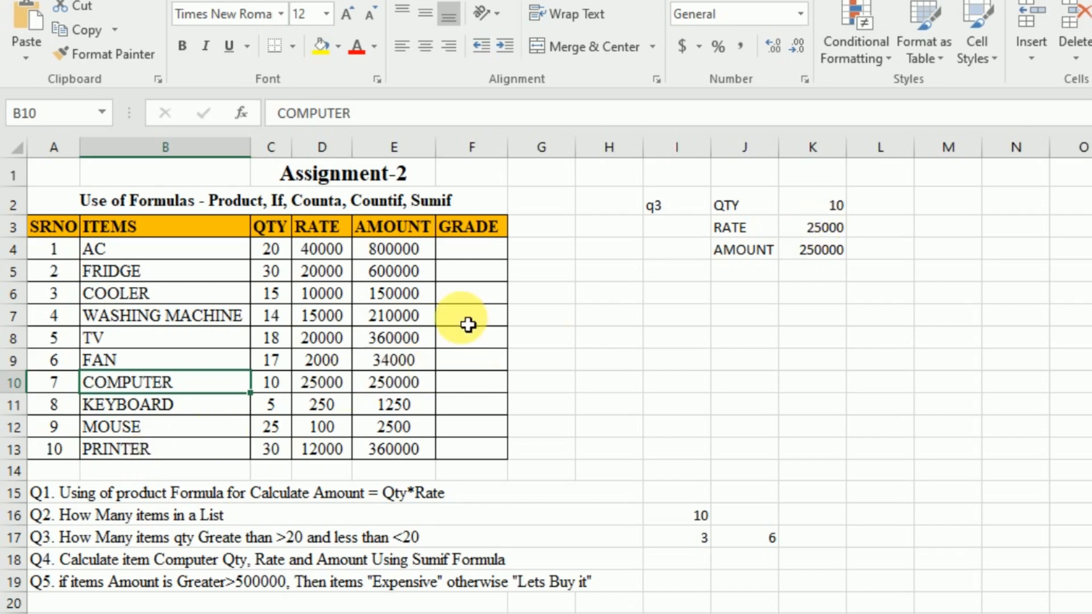
- Grade the AC row for Q5 by entering =IF(E4>500000,"Expen","lets buy it") in F4
click(45, 586)
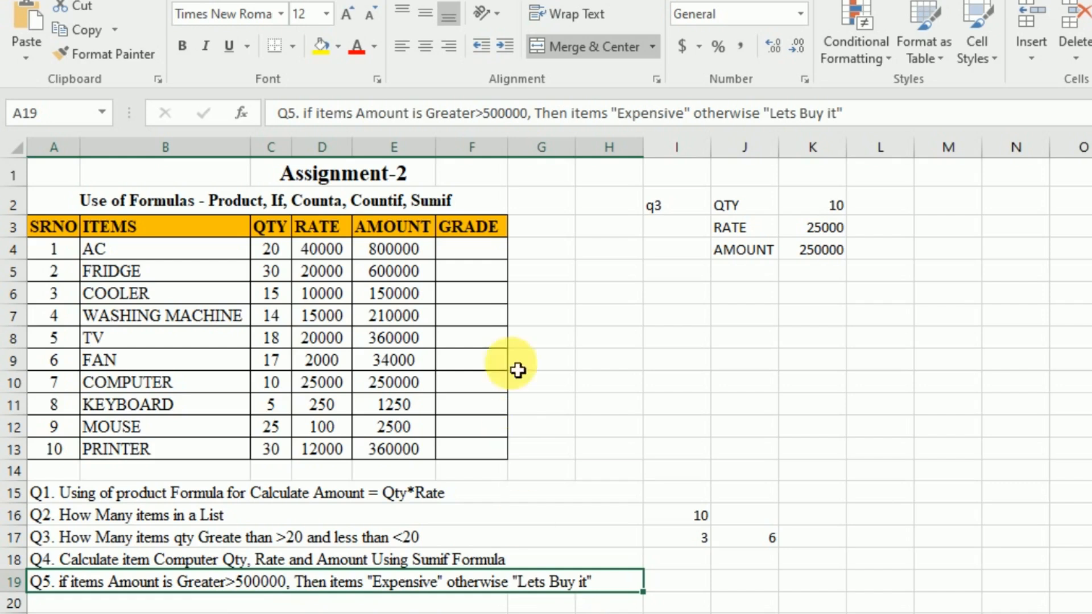
click(455, 253)
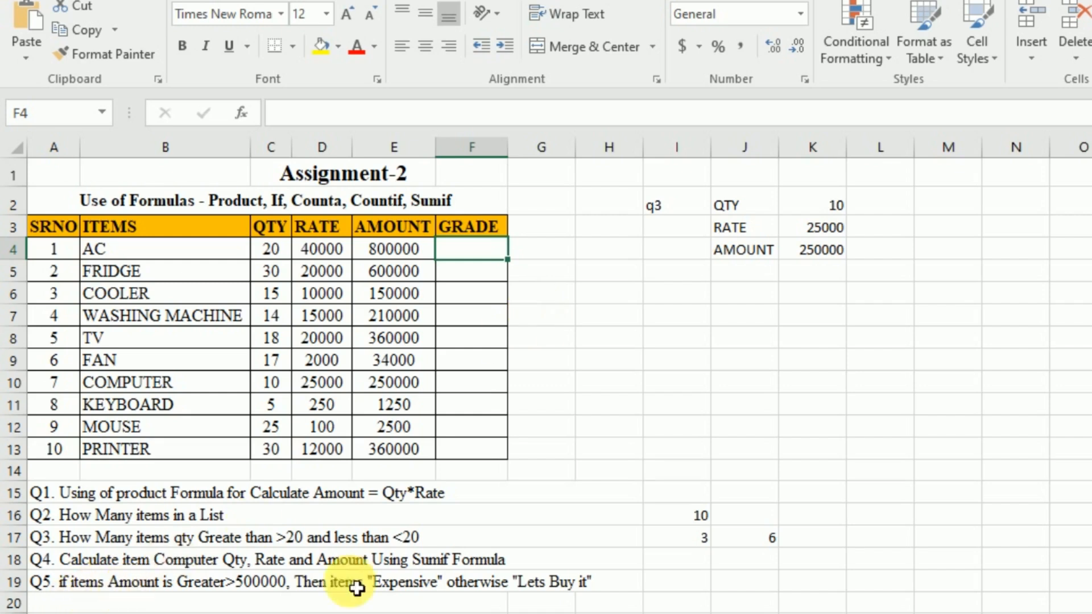
text(if)
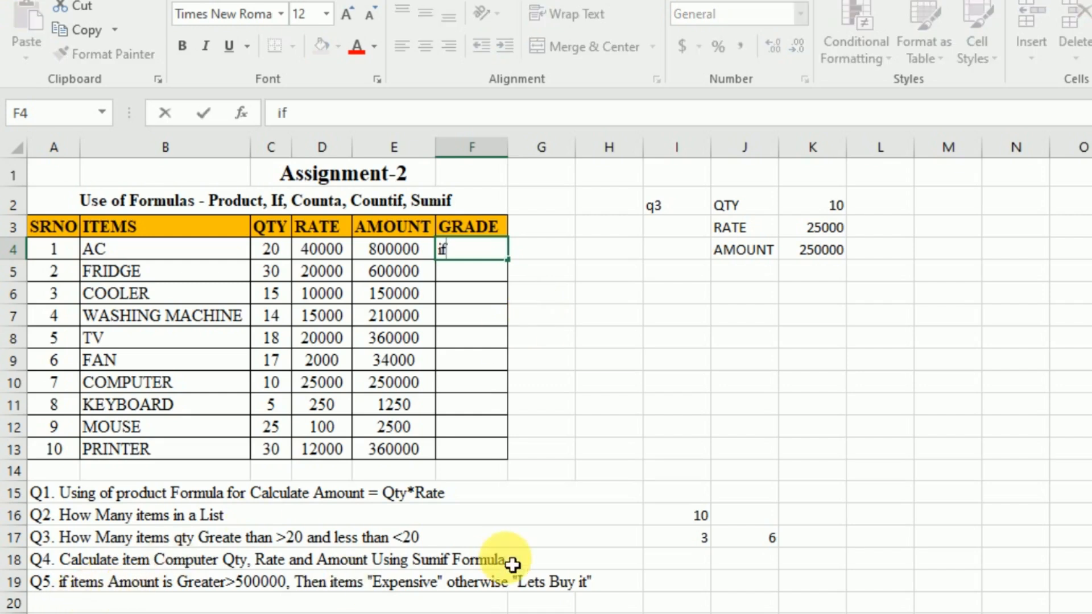
key(BackSpace)
key(BackSpace)
text(=if)
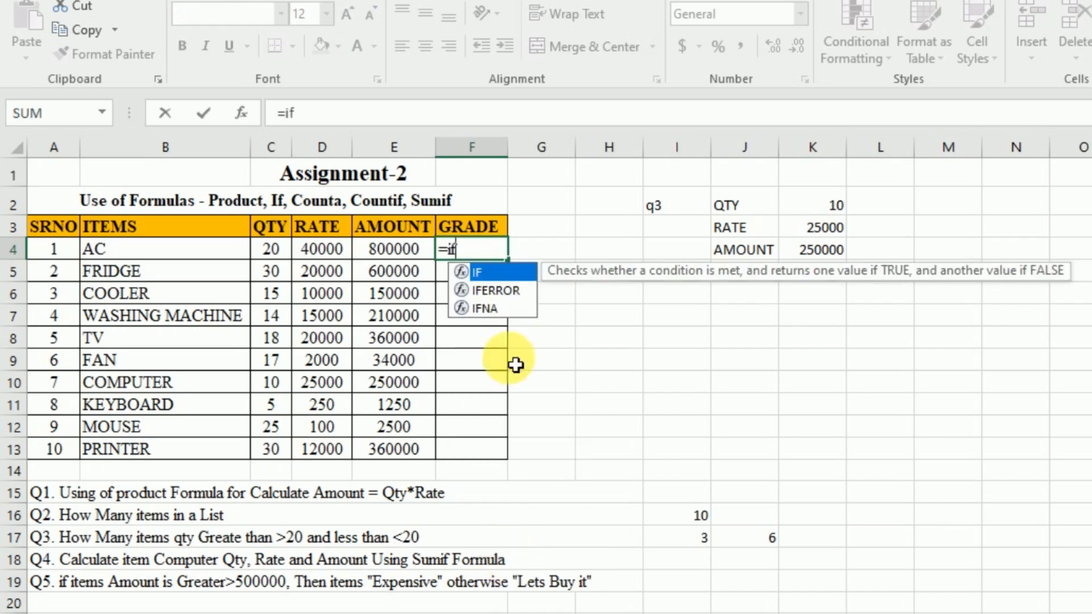
double_click(487, 271)
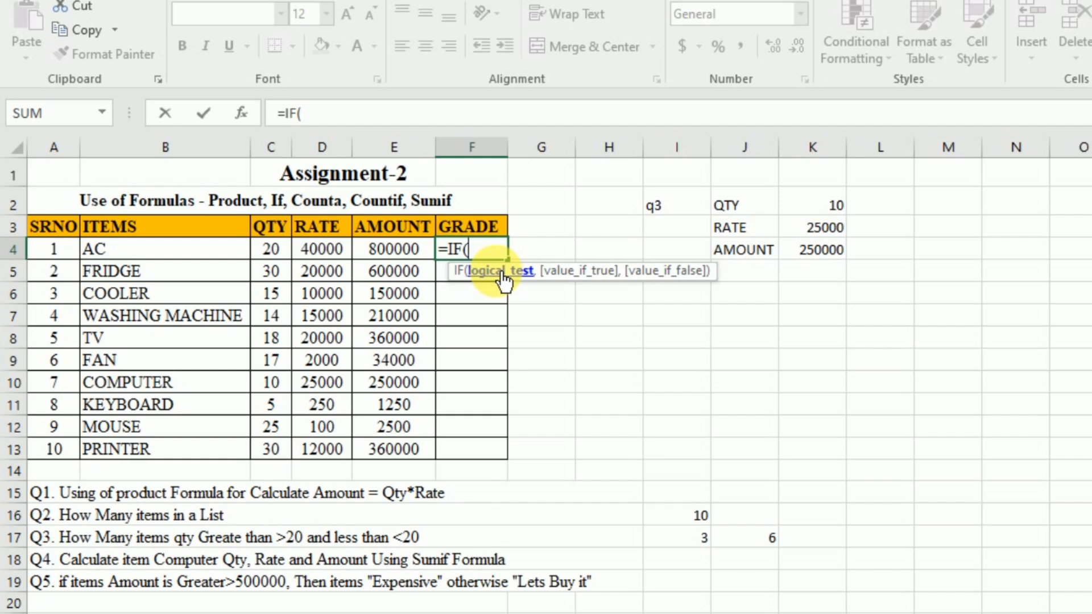
click(398, 257)
text(>)
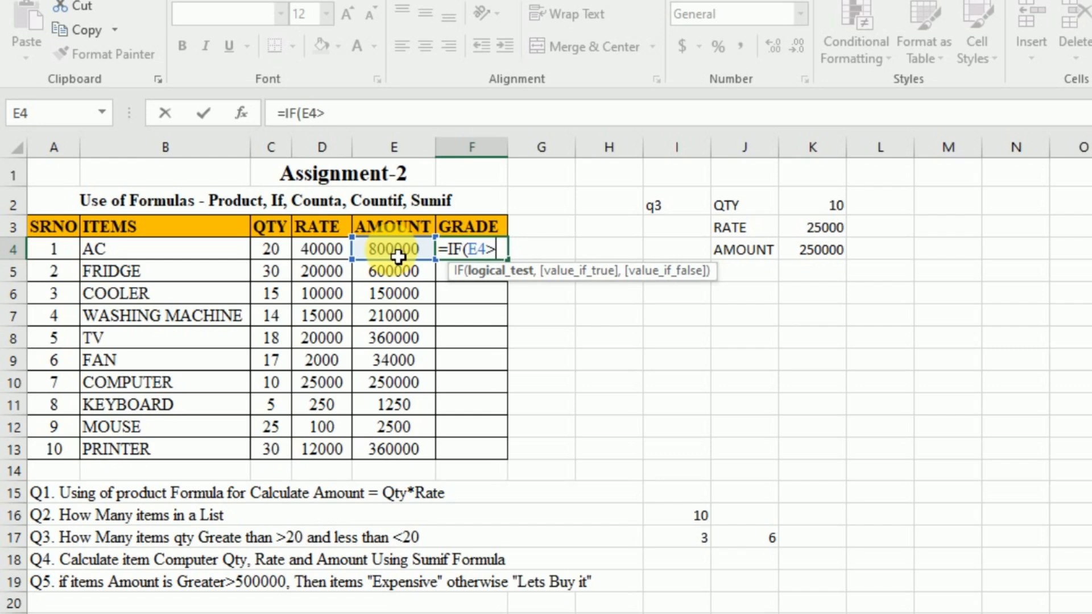
text(50000)
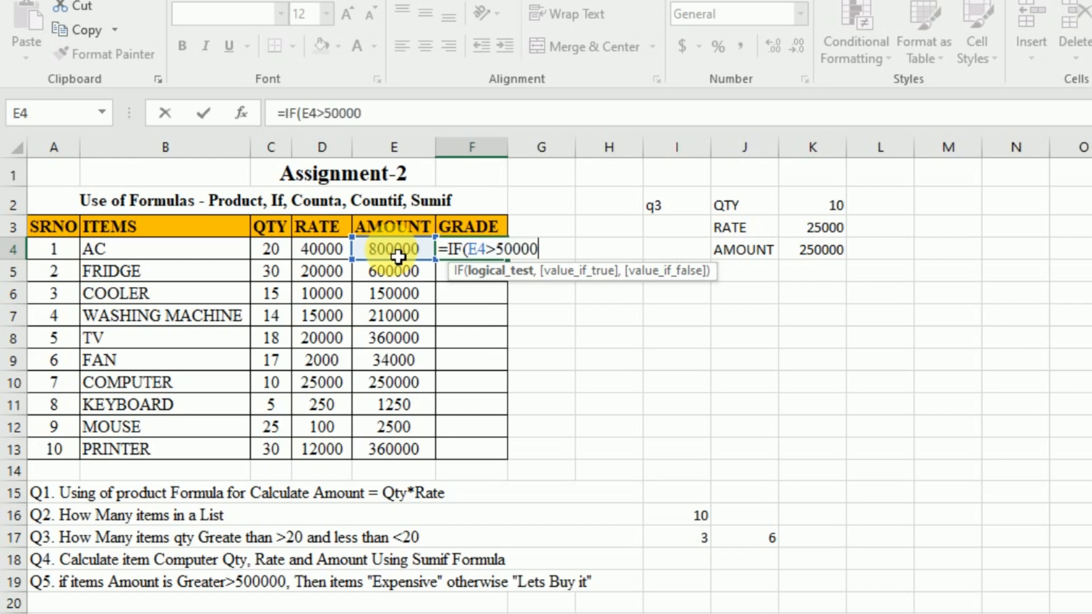
text(0,)
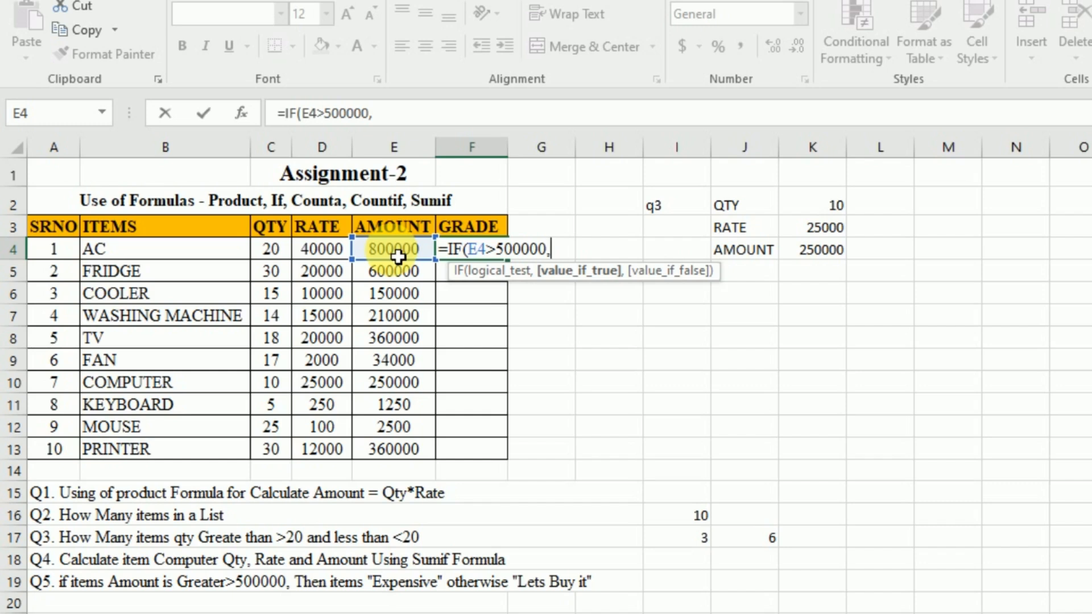
text("Expen)
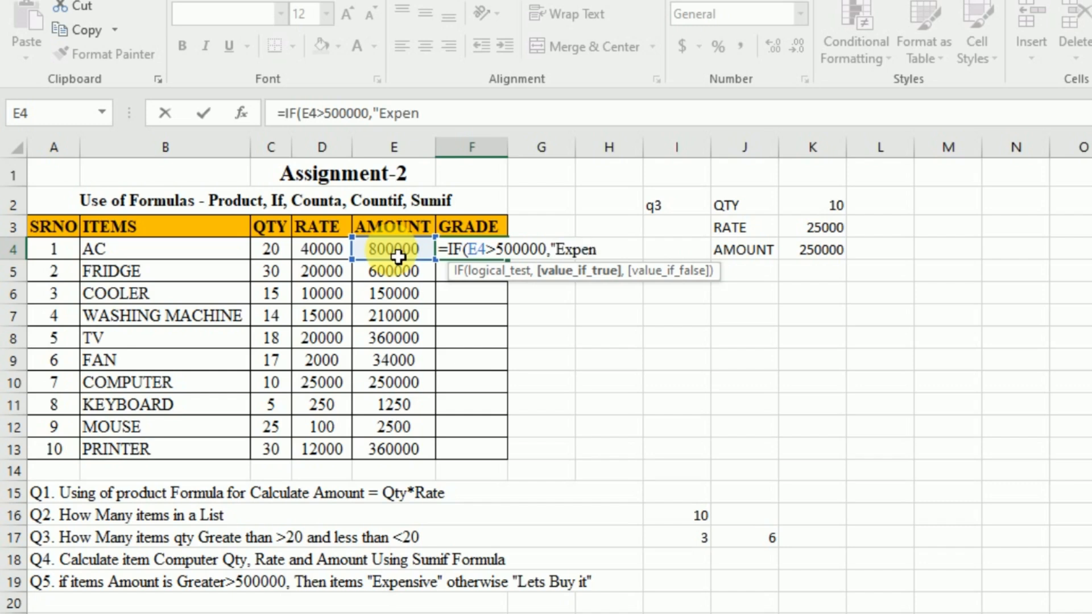
text(",)
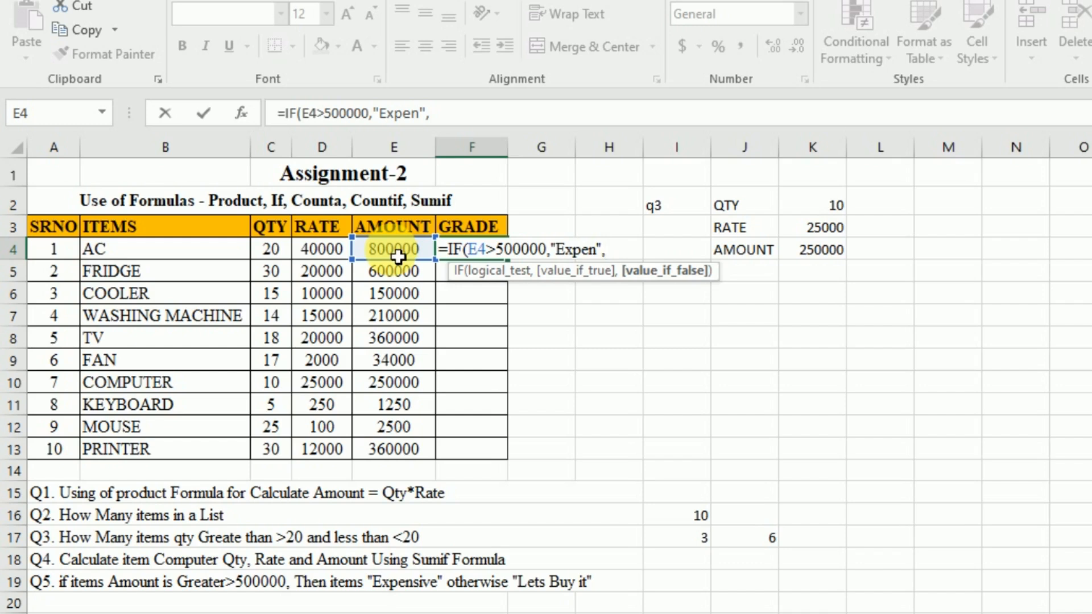
text("lets buy)
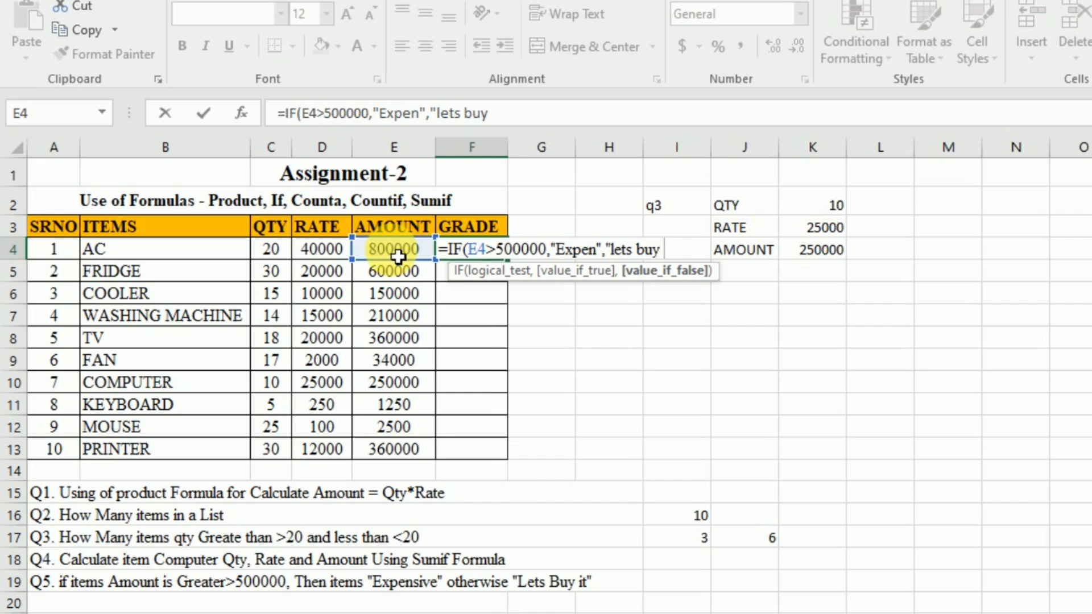
text( it"))
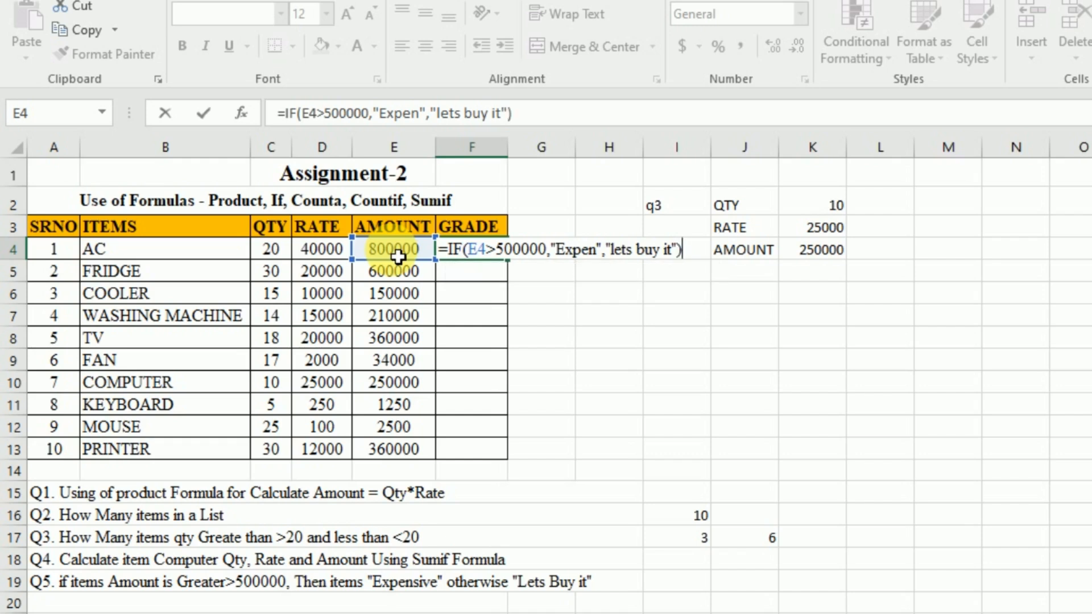
key(Return)
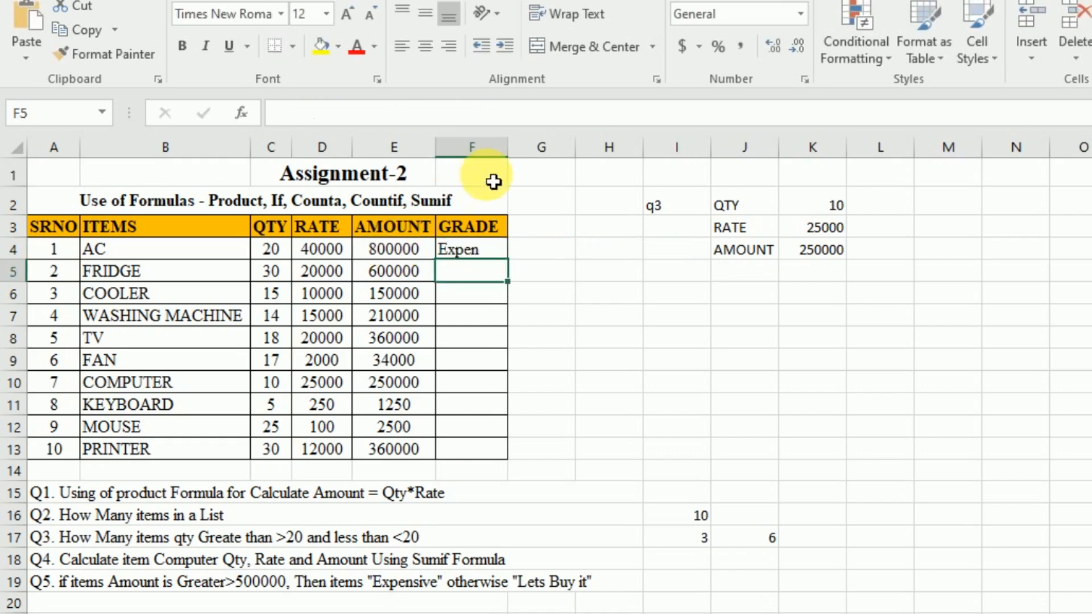
- Copy F4's IF formula down the GRADE column to F13, and check the formulas in the COOLER and FRIDGE rows
click(470, 257)
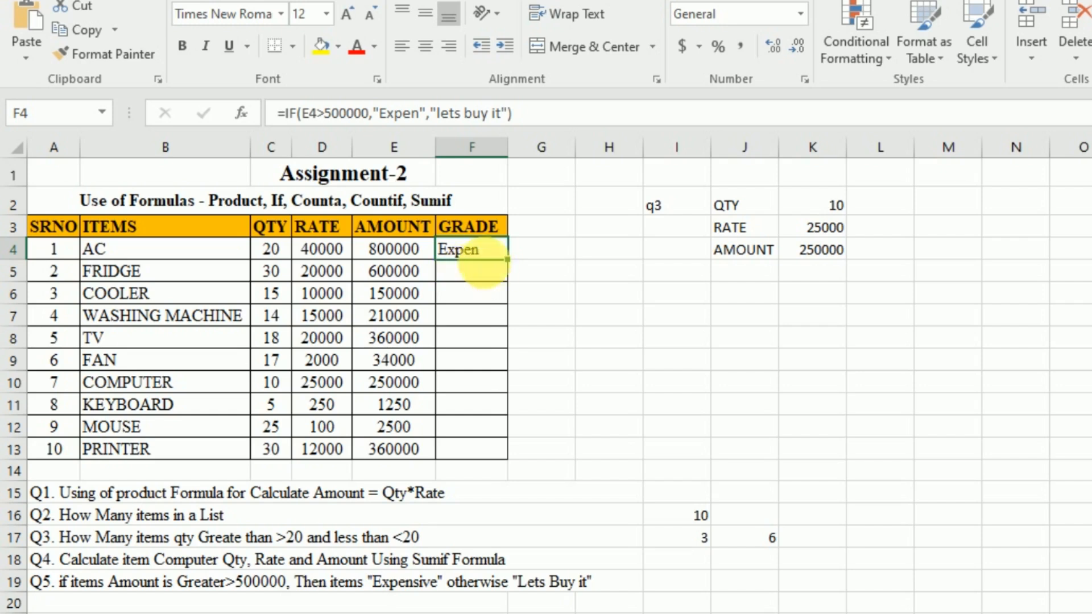
double_click(514, 268)
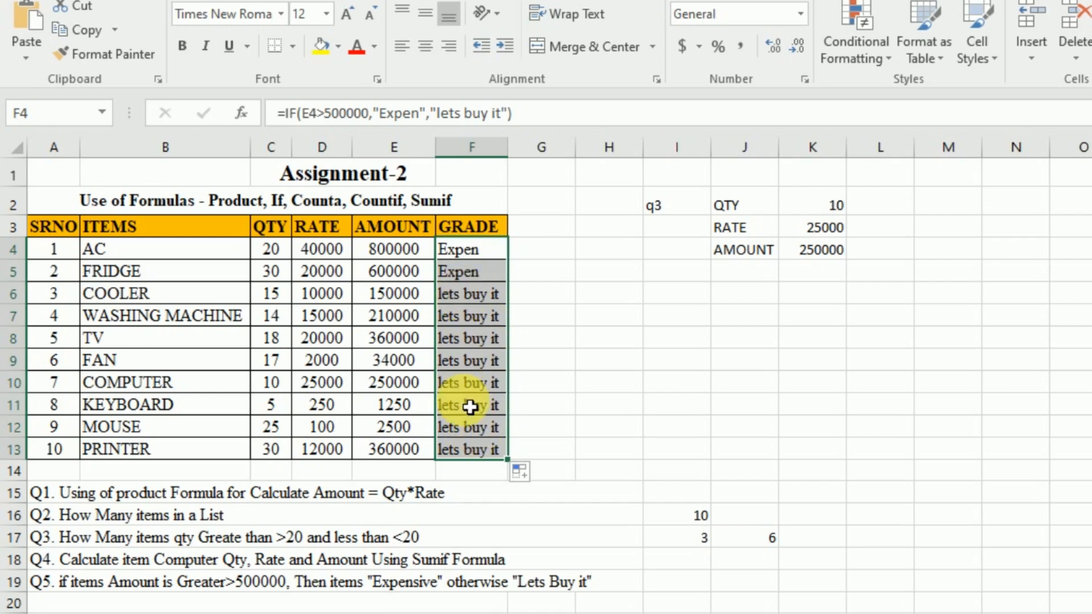
click(474, 302)
click(472, 277)
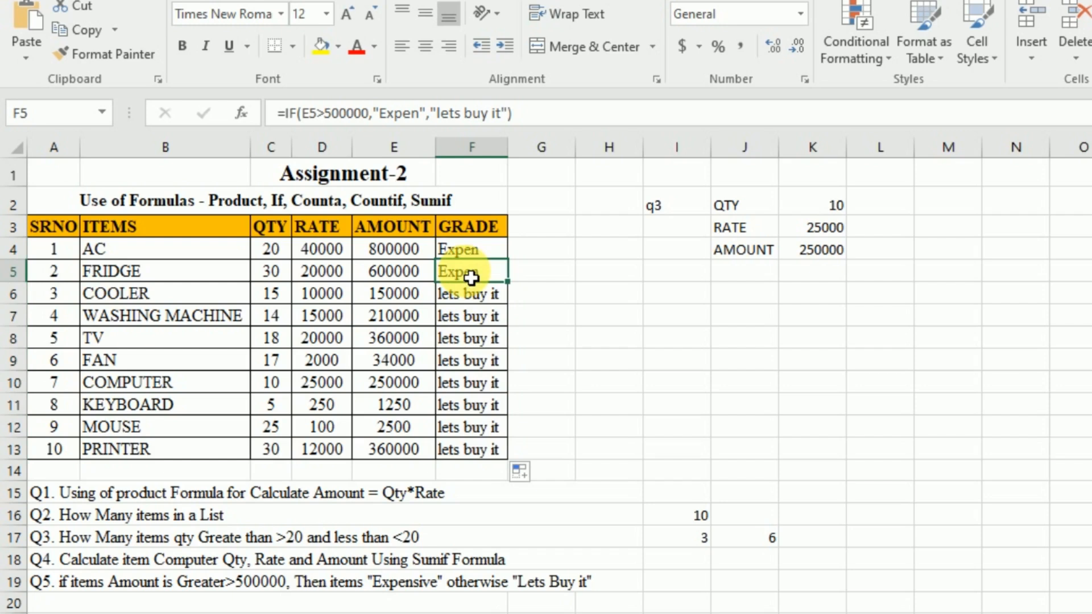
click(56, 231)
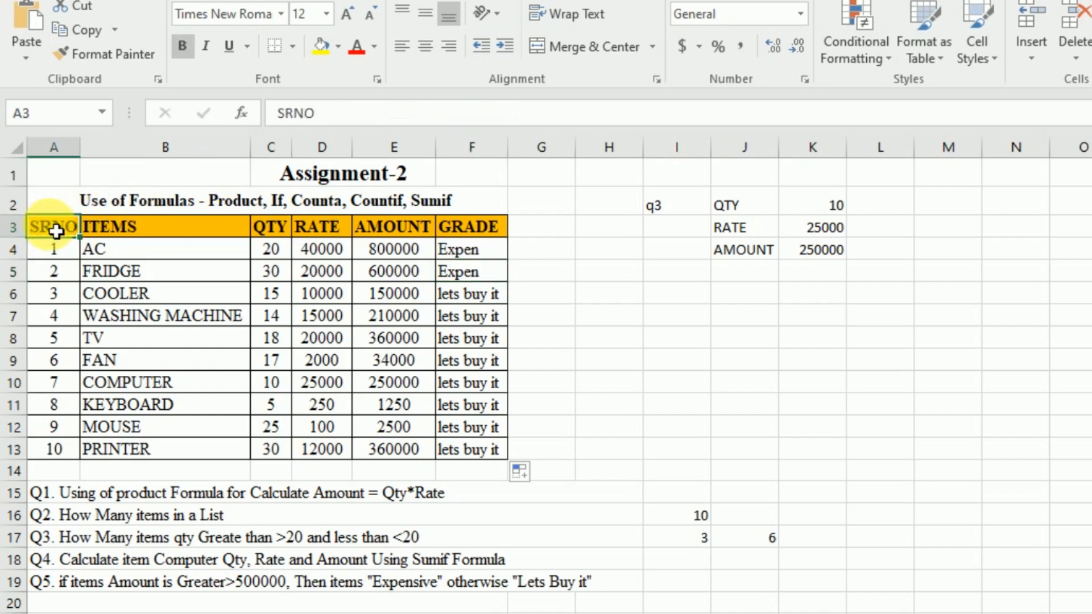
click(86, 501)
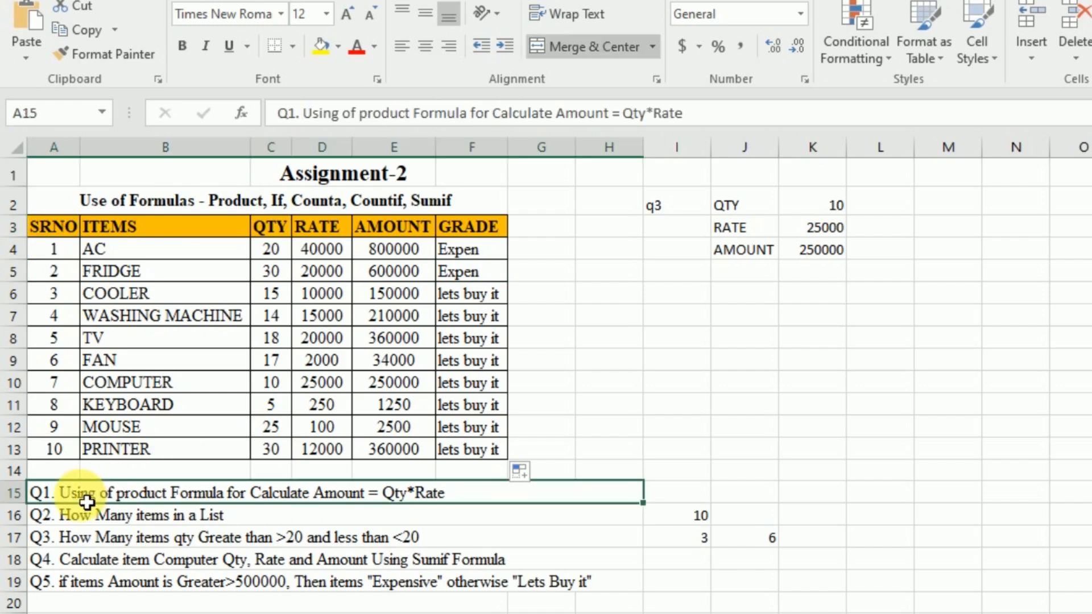
click(120, 518)
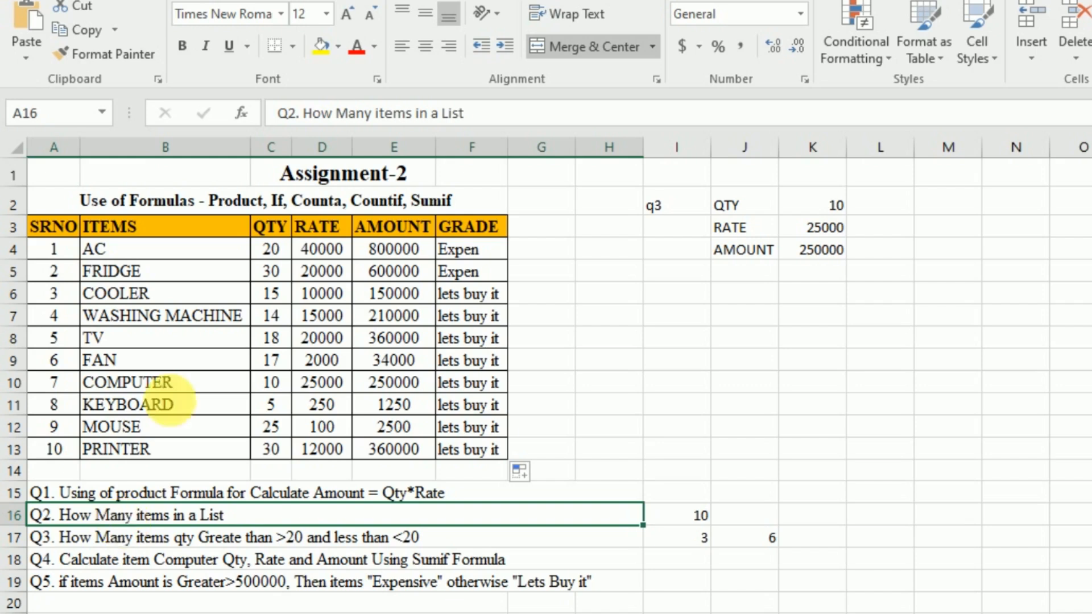
click(367, 185)
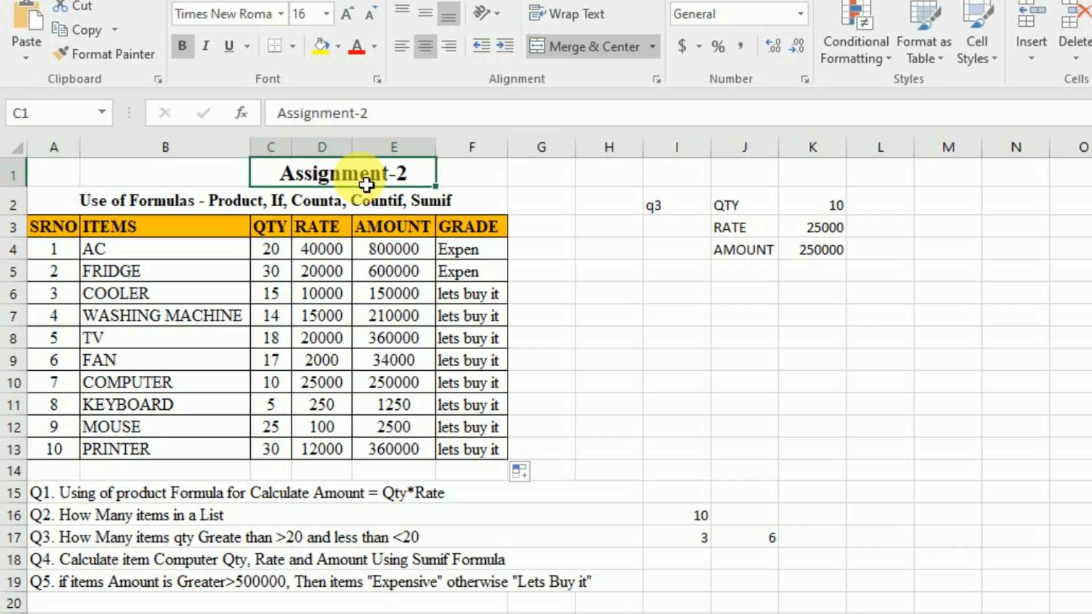